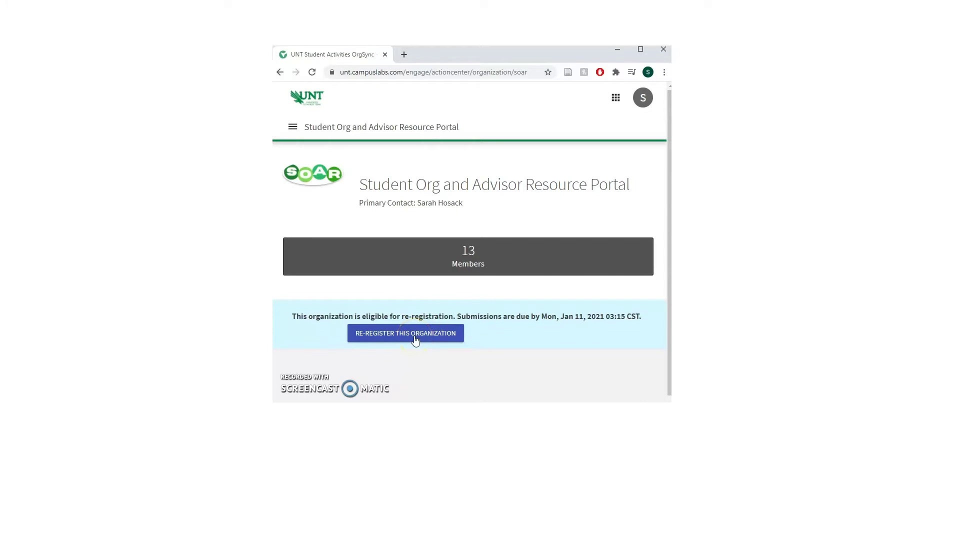
Start the organization's re-registration and proceed past the registration instructions to the general information page
left_click(415, 340)
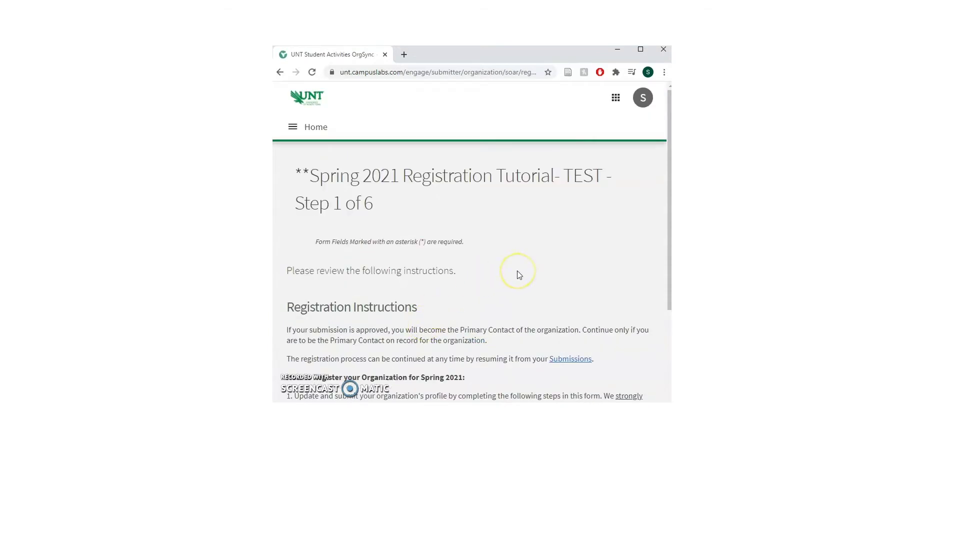
scroll(518, 272, "down", 1)
scroll(518, 272, "down", 2)
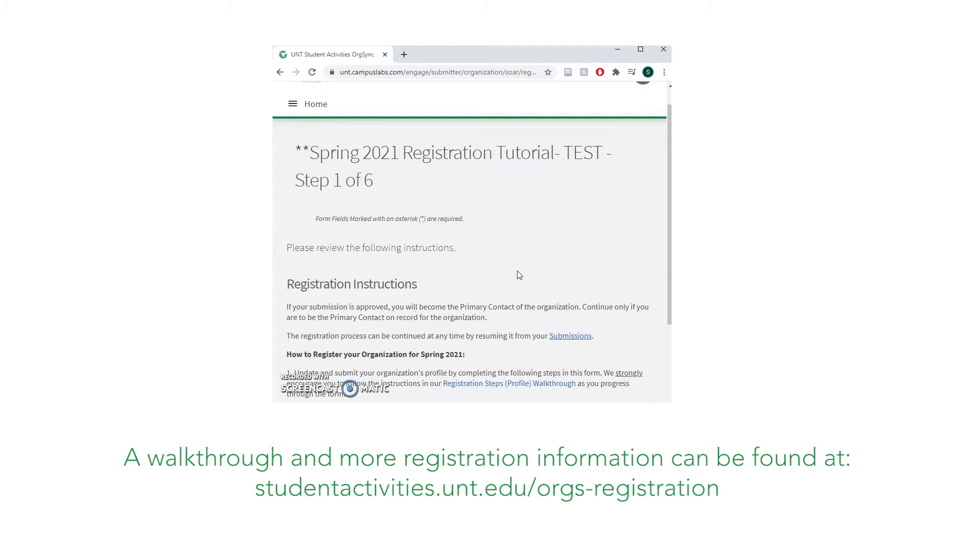
scroll(518, 274, "down", 1)
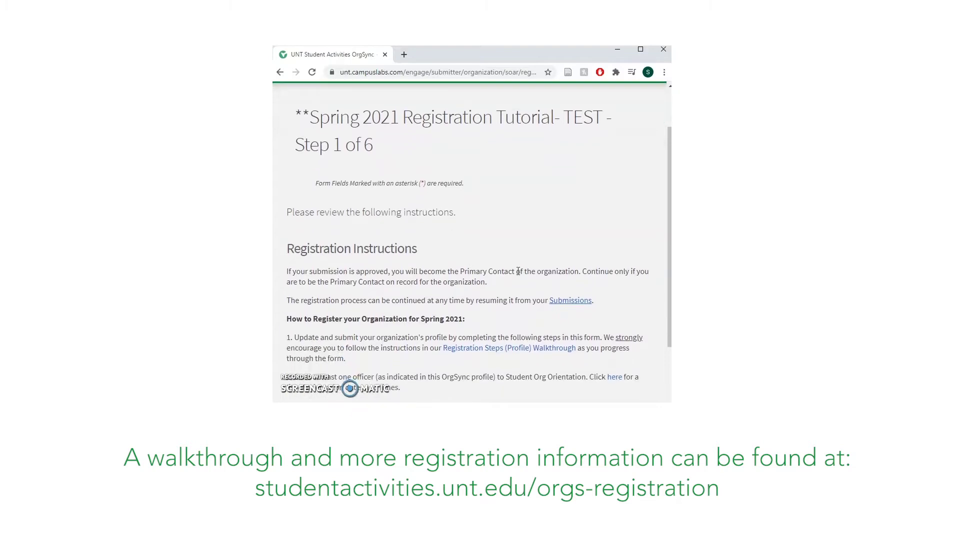
scroll(518, 272, "down", 3)
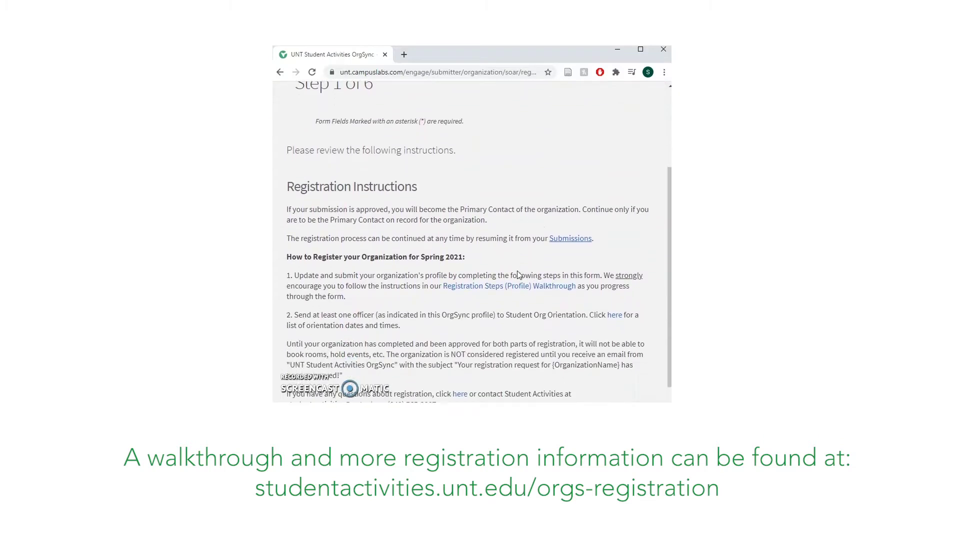
scroll(518, 275, "down", 1)
scroll(518, 274, "down", 1)
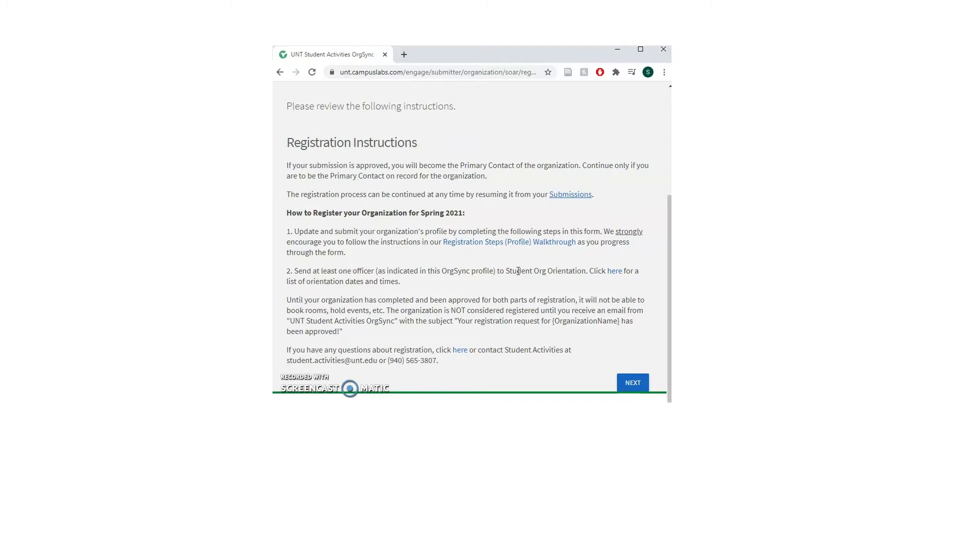
scroll(518, 271, "down", 1)
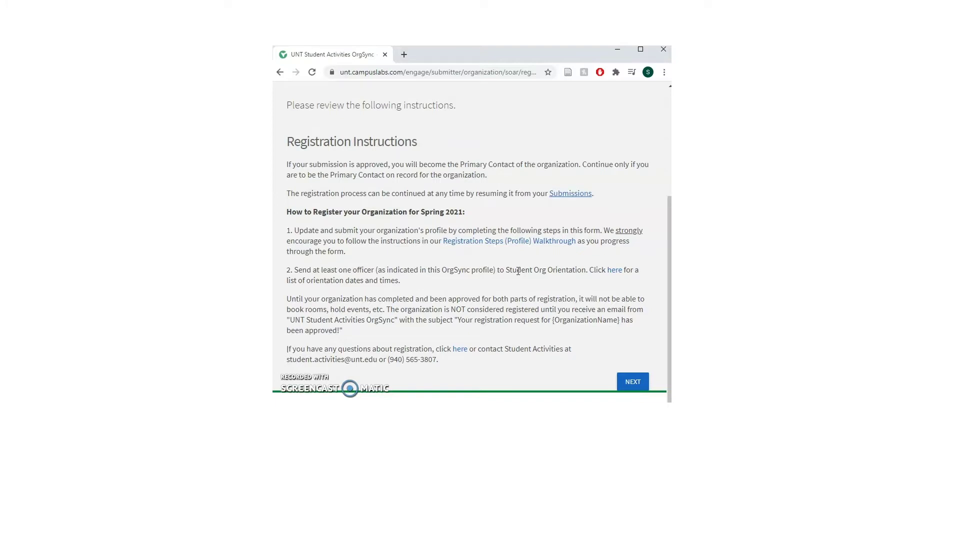
left_click(631, 385)
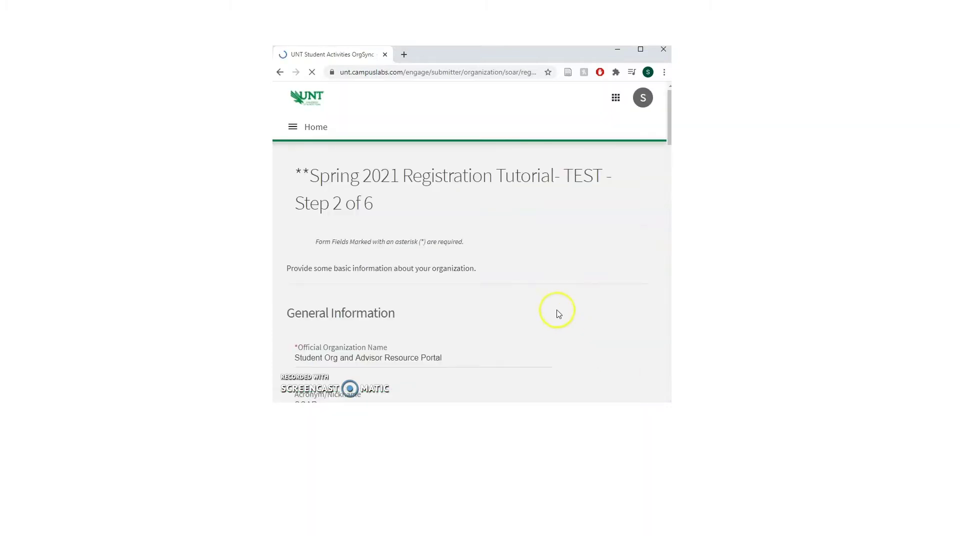
Review the organization's name, acronym, description summary, full description, website and social media fields
scroll(558, 313, "down", 2)
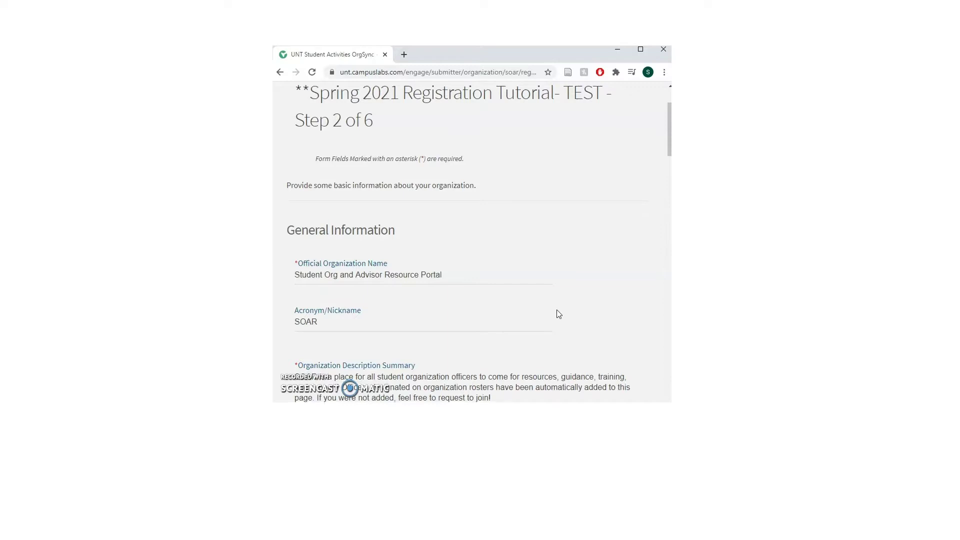
scroll(559, 314, "down", 1)
scroll(558, 314, "down", 5)
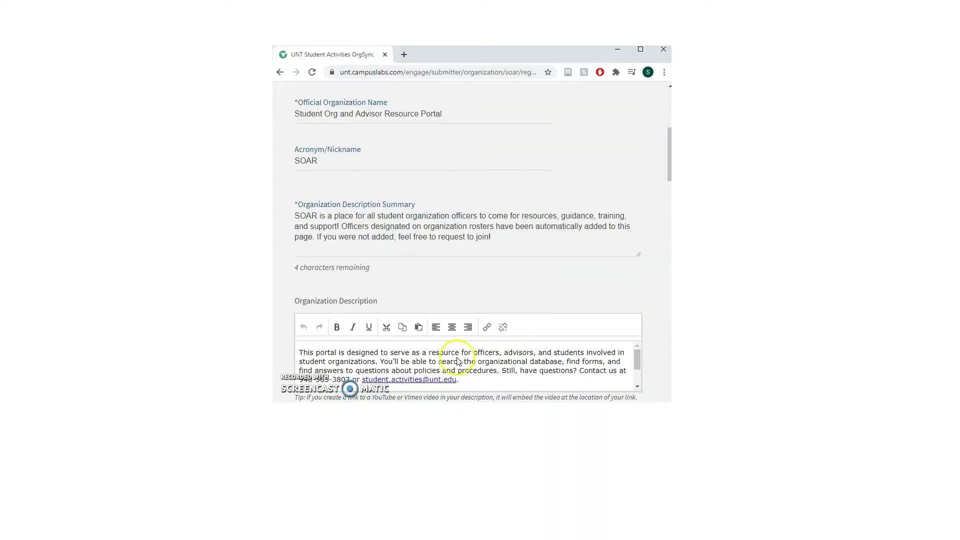
scroll(500, 350, "down", 2)
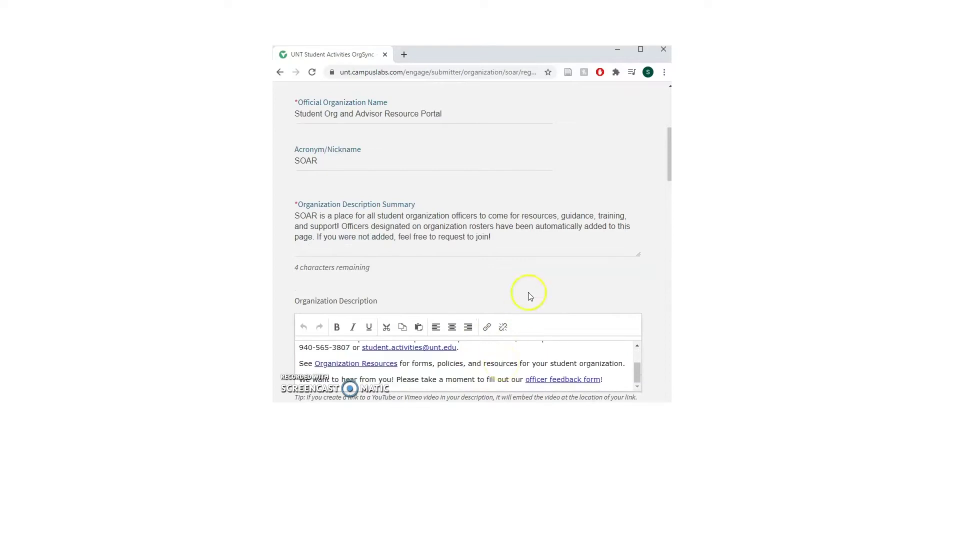
scroll(534, 281, "down", 3)
scroll(535, 282, "down", 3)
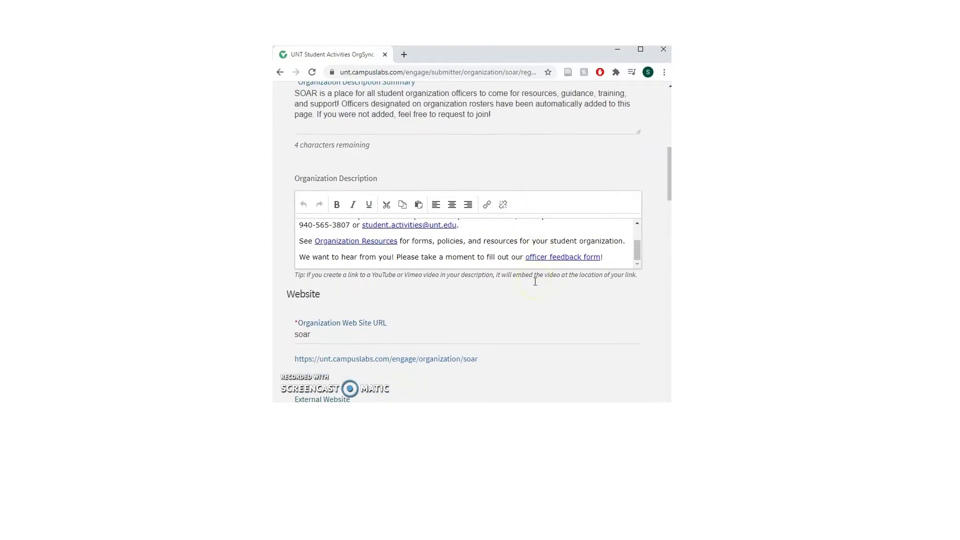
scroll(535, 282, "down", 3)
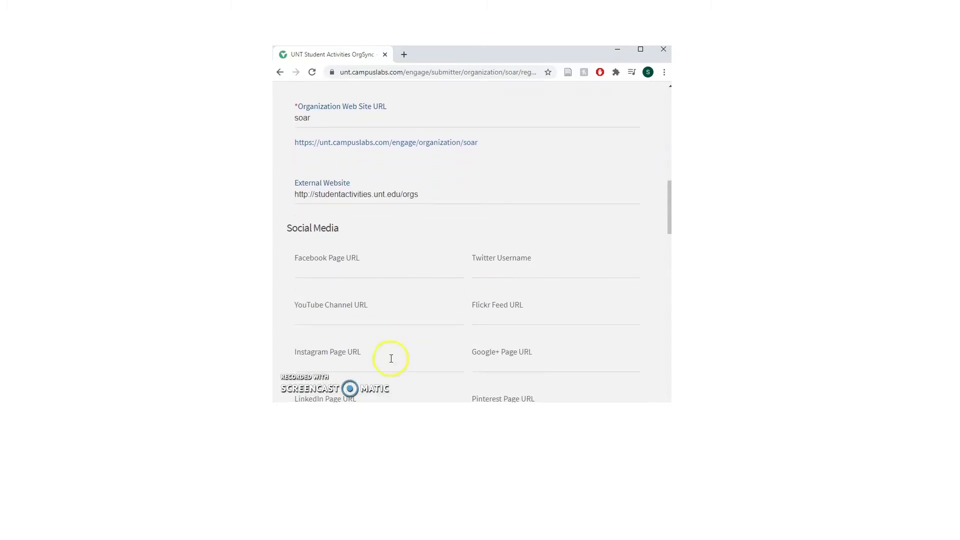
scroll(446, 312, "down", 2)
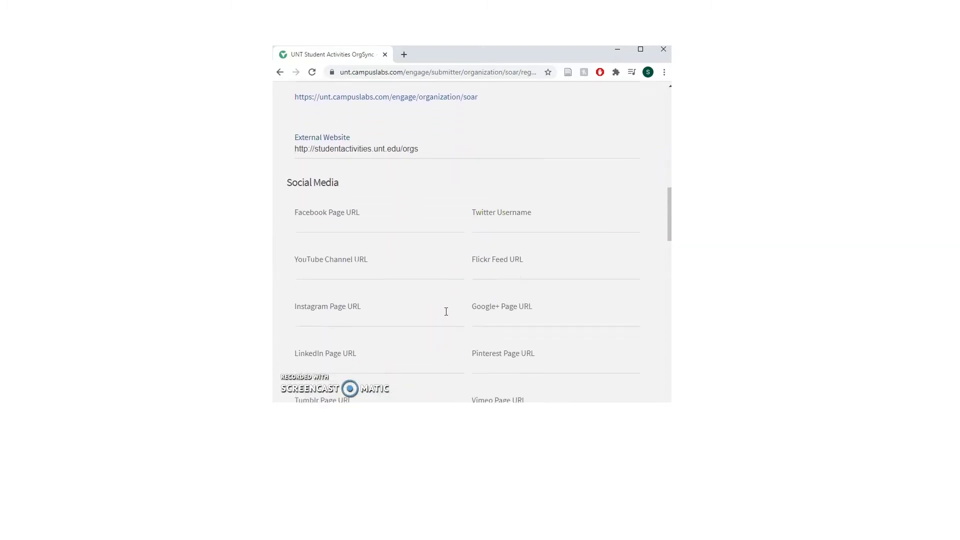
scroll(447, 312, "down", 3)
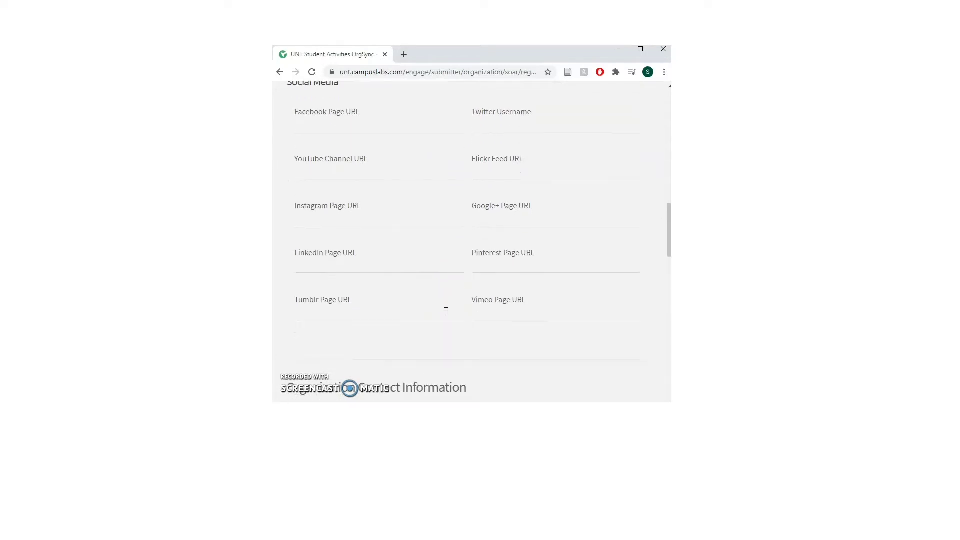
Review the Organization Contact Information section, from the email and address fields through the phone and fax numbers
scroll(446, 311, "down", 4)
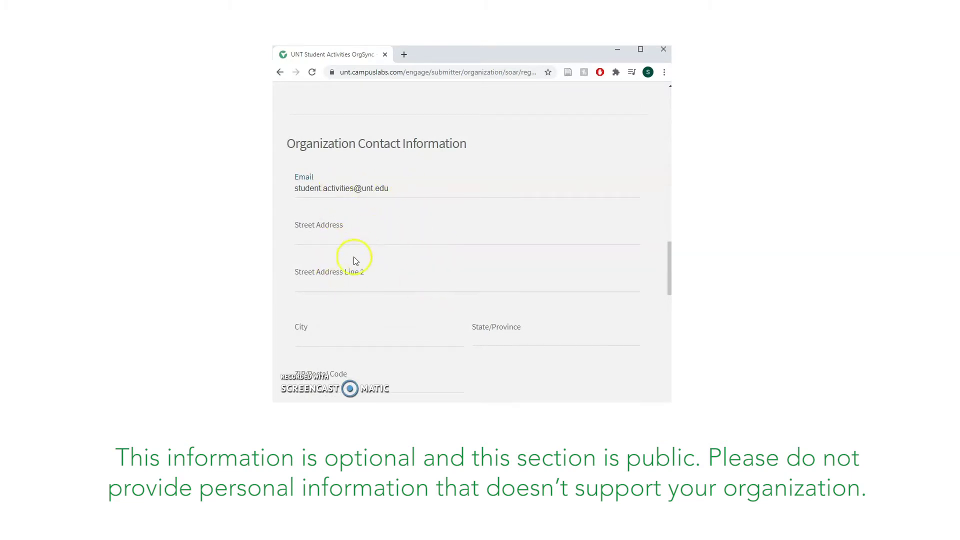
scroll(385, 328, "down", 2)
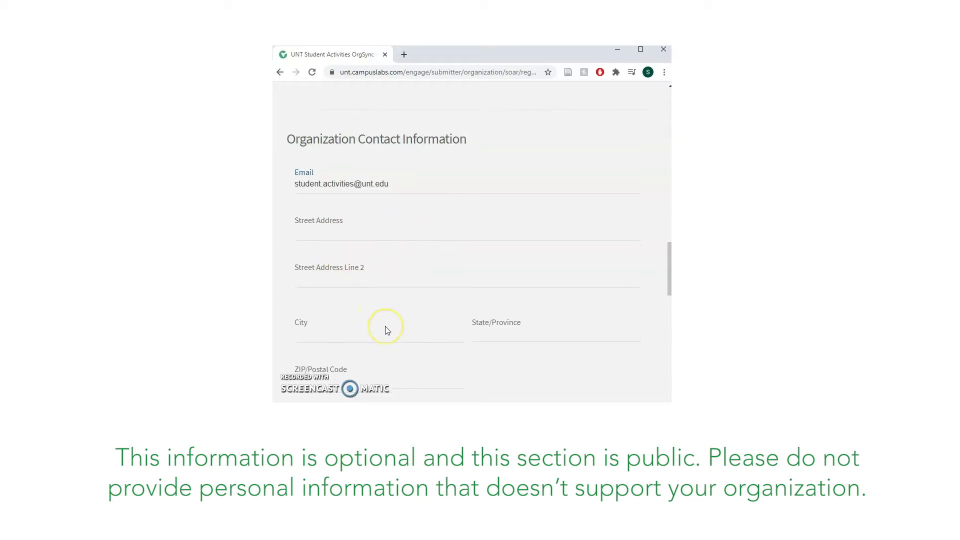
scroll(385, 326, "down", 3)
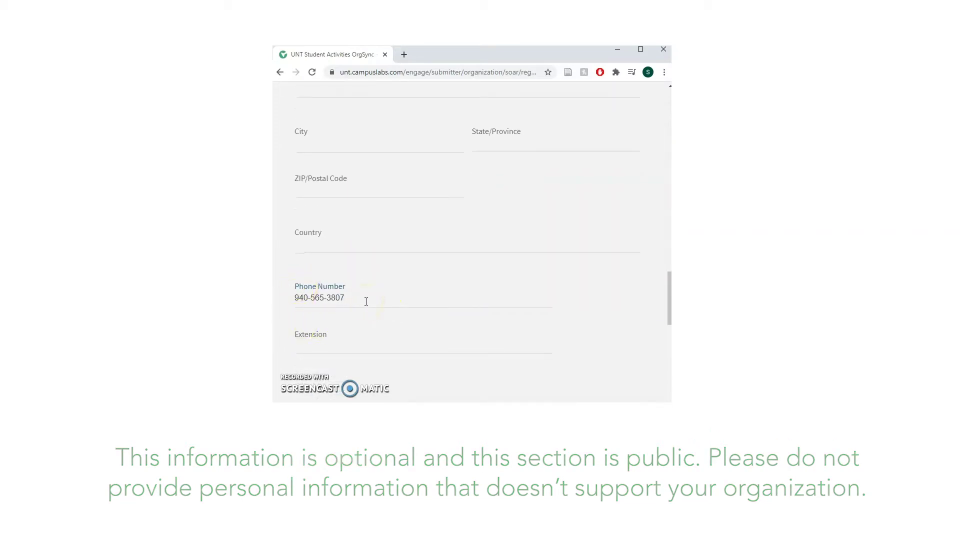
scroll(366, 302, "down", 1)
scroll(366, 301, "down", 4)
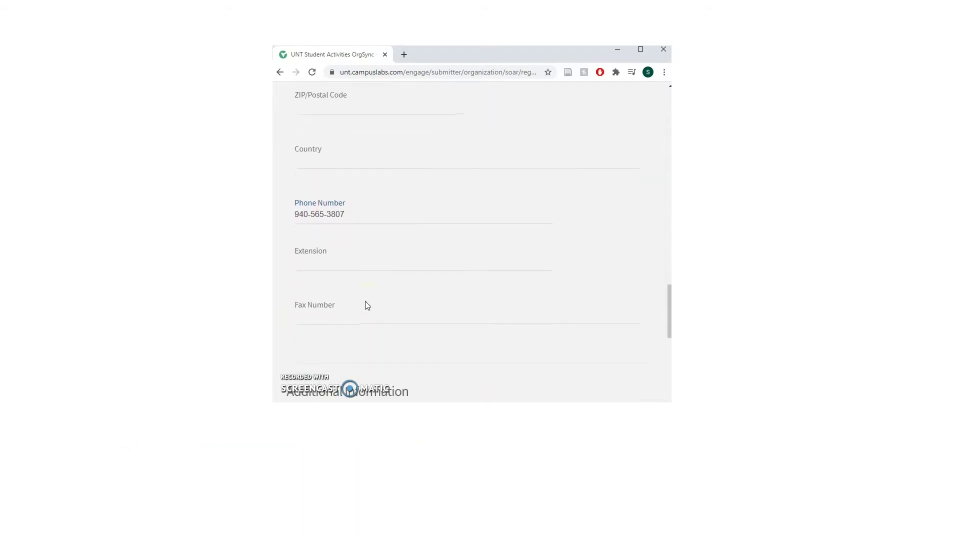
scroll(366, 302, "down", 1)
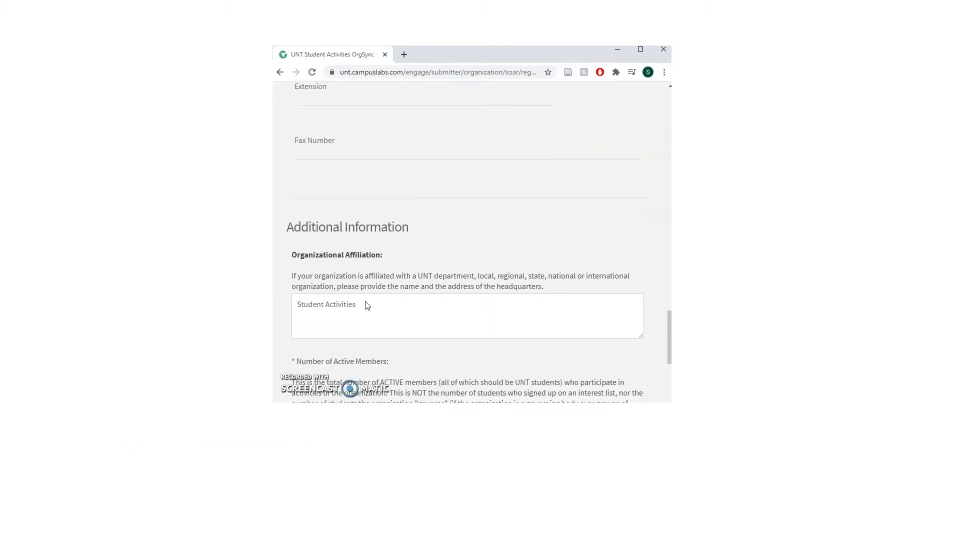
Review the Additional Information answers on affiliation, active members, membership requirements, meeting details and whether meetings are open to non-members
scroll(367, 301, "down", 1)
left_click(380, 276)
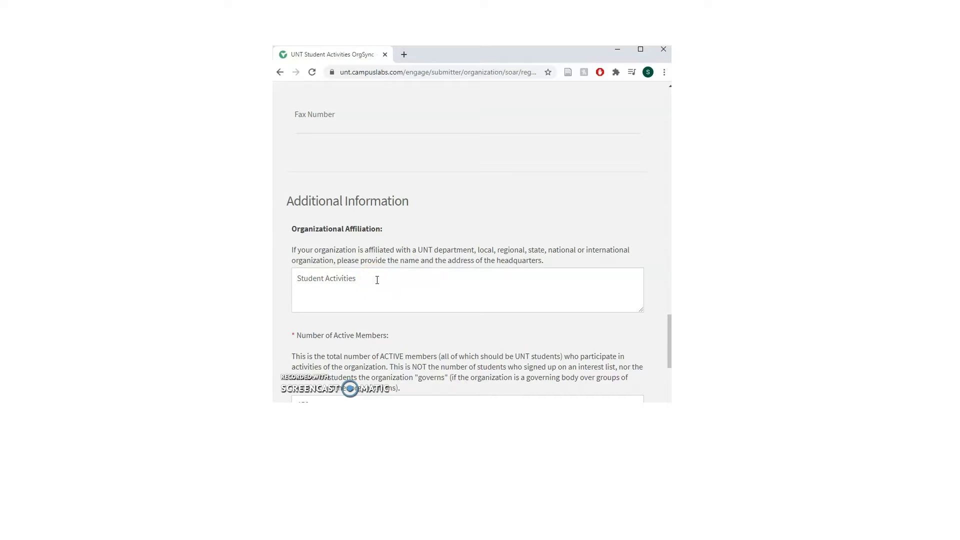
left_click(397, 288)
scroll(405, 292, "down", 3)
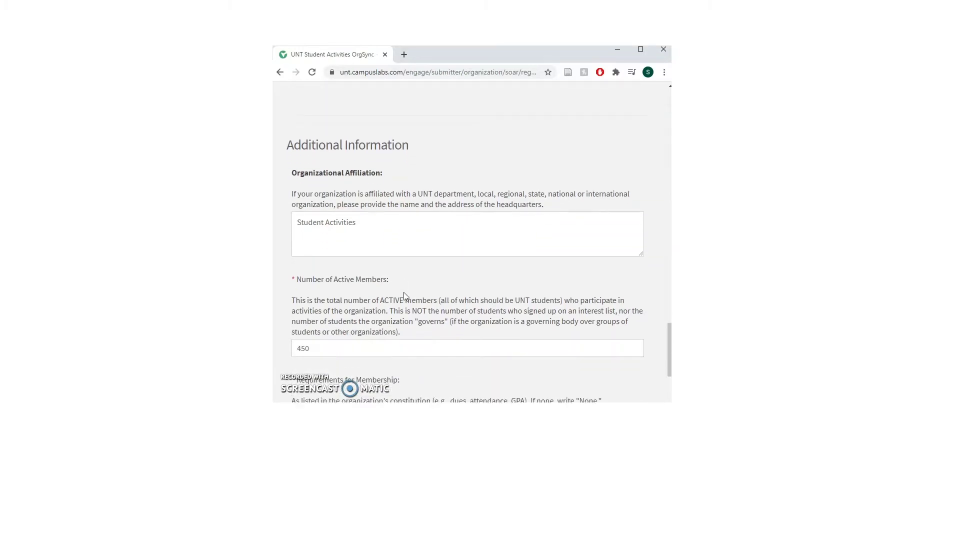
scroll(404, 293, "down", 1)
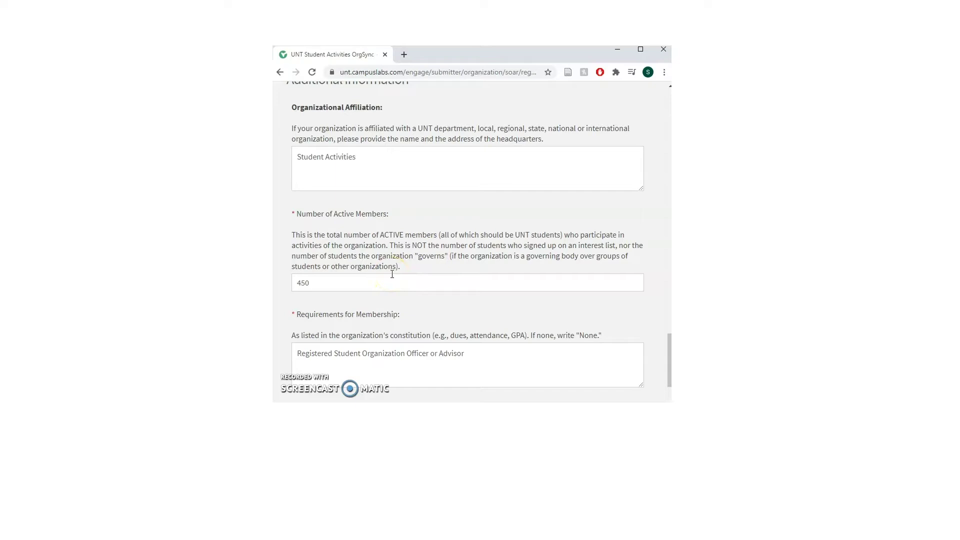
left_click(329, 289)
scroll(375, 286, "down", 2)
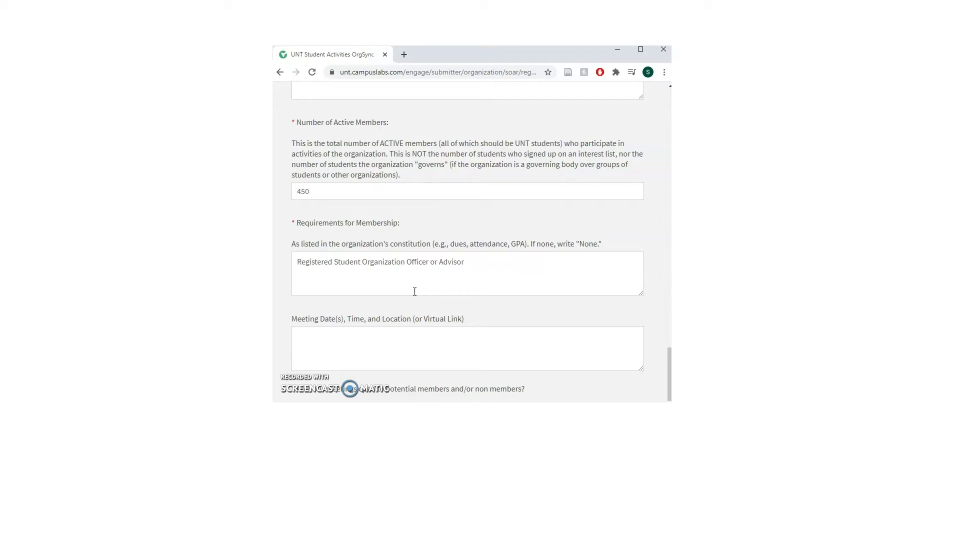
scroll(415, 291, "down", 1)
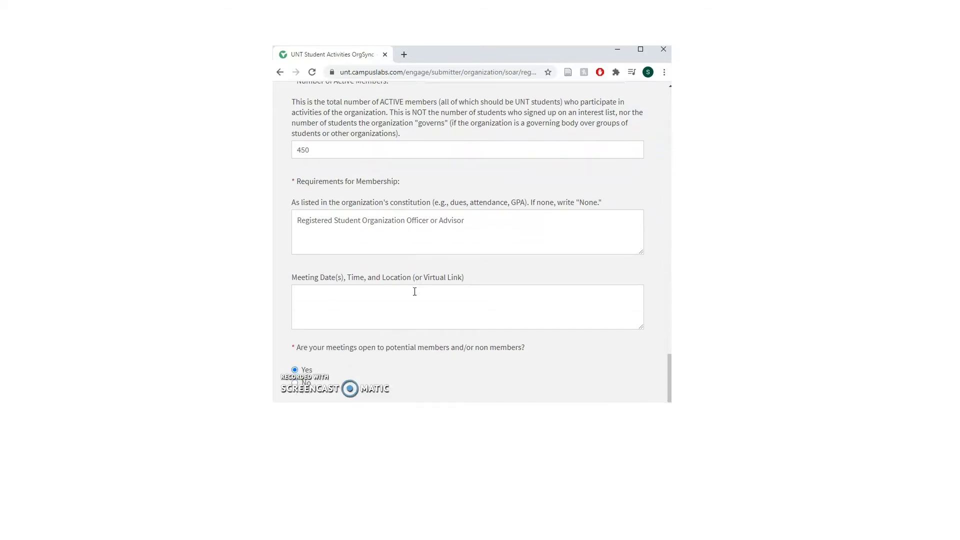
left_click(366, 305)
scroll(368, 306, "down", 2)
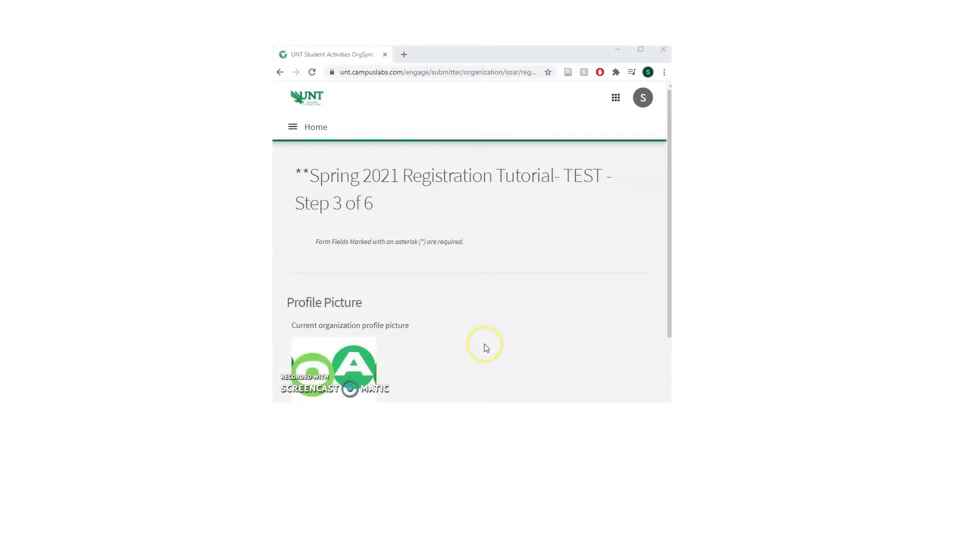
Examine the current organization profile picture and the option for uploading a replacement file
scroll(486, 347, "down", 1)
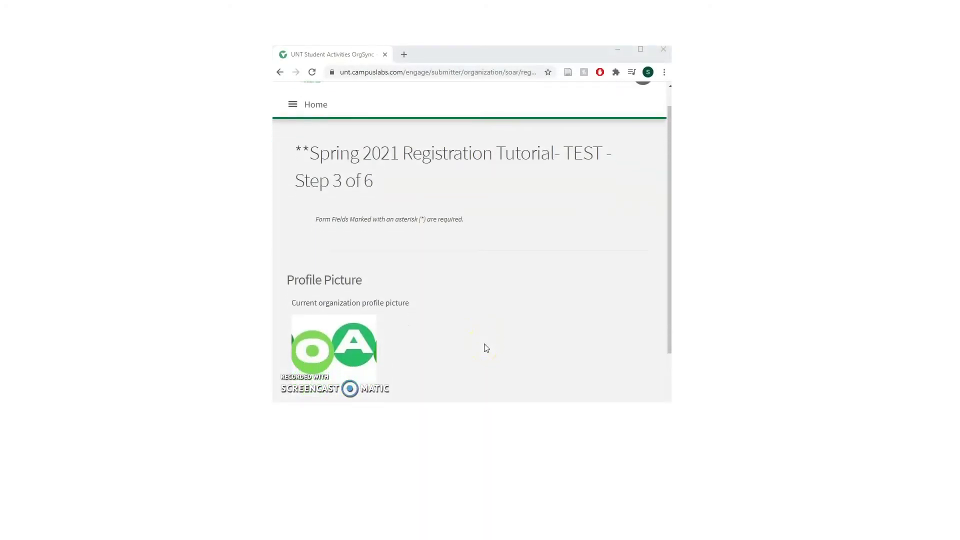
scroll(487, 348, "down", 1)
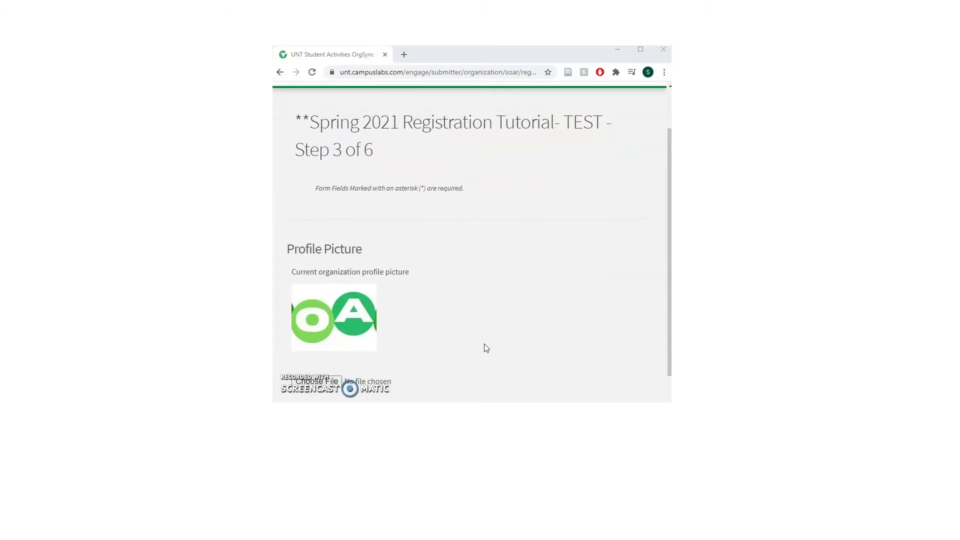
scroll(484, 344, "down", 1)
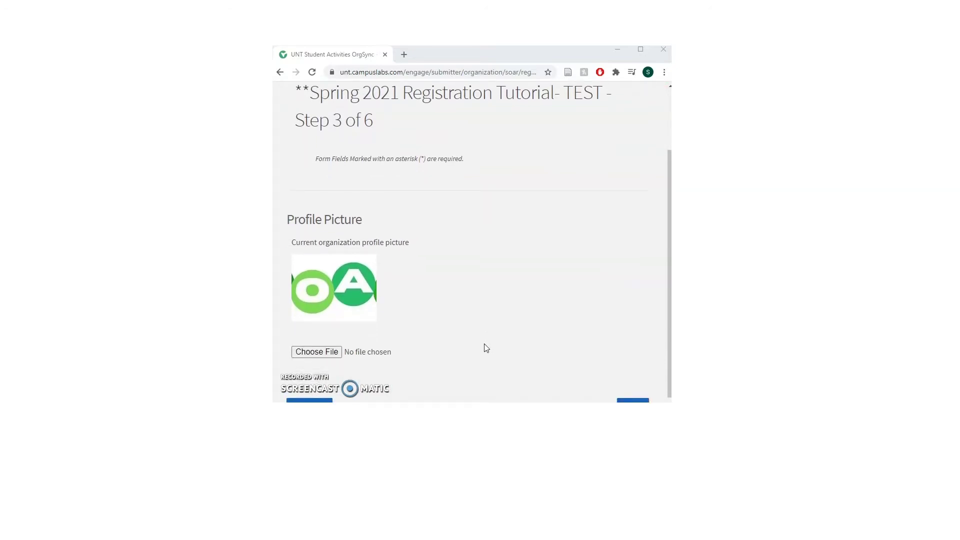
scroll(484, 344, "down", 1)
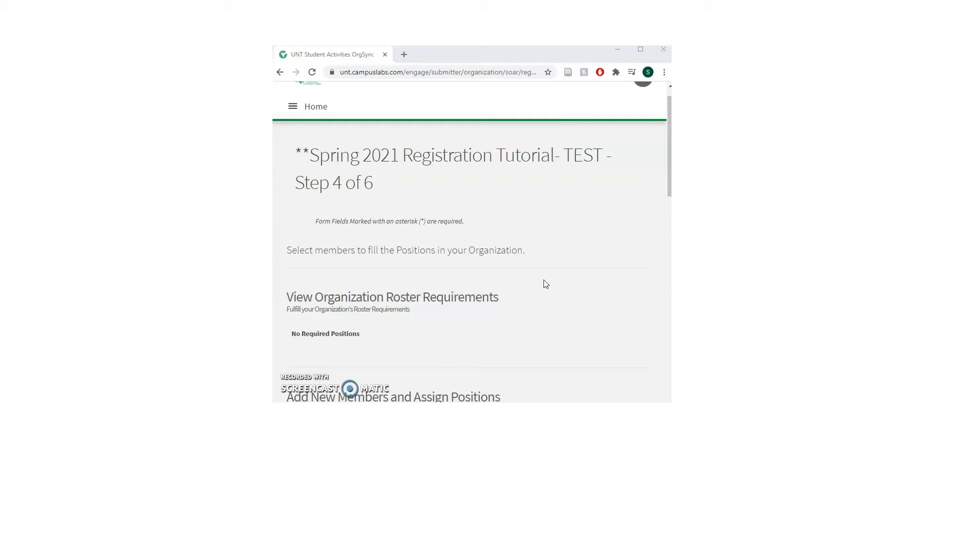
Review the organization roster requirements and the form for adding individual members and assigning positions
scroll(544, 280, "down", 2)
scroll(547, 262, "down", 1)
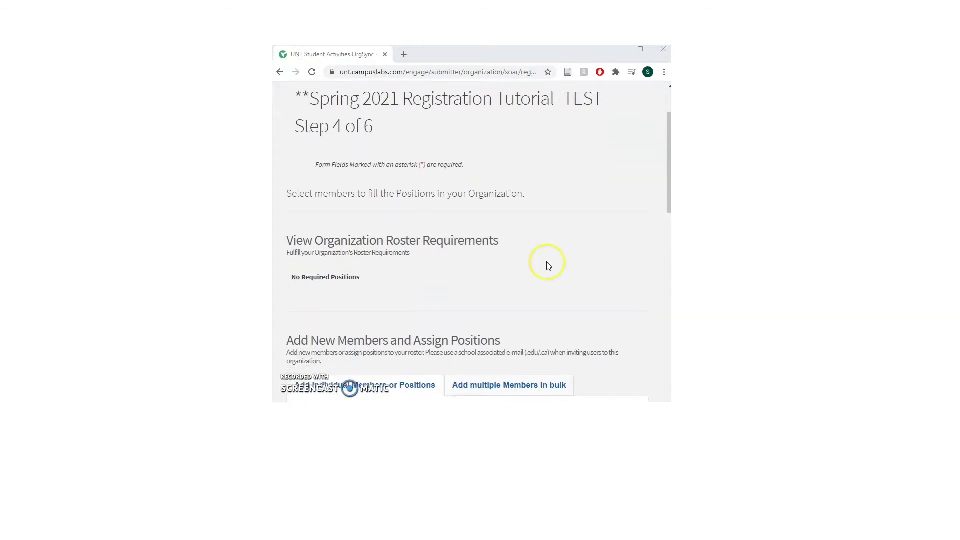
scroll(547, 262, "down", 1)
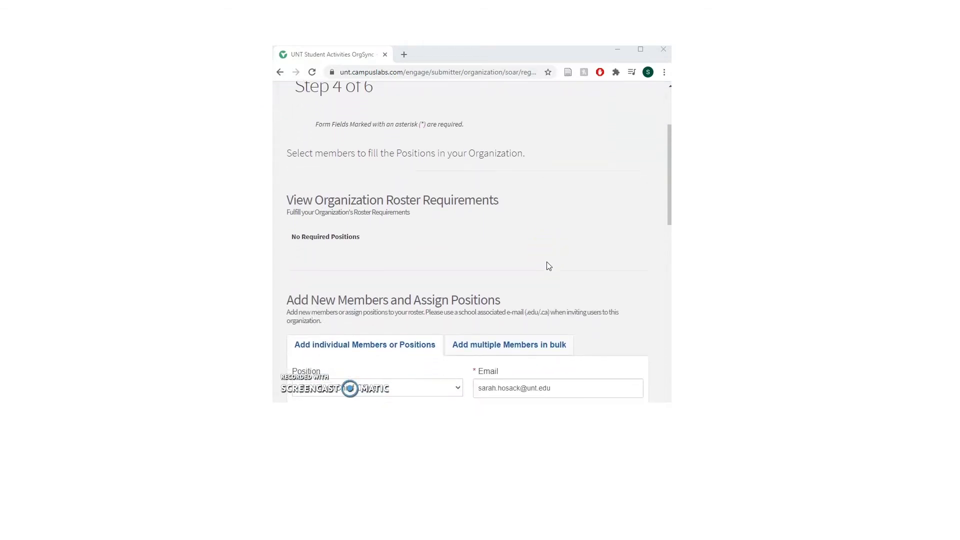
scroll(547, 262, "down", 1)
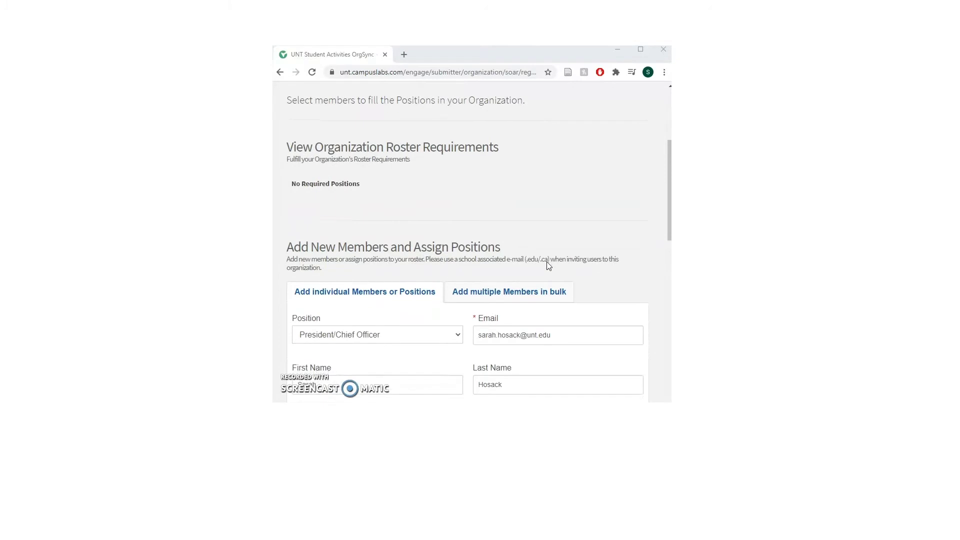
scroll(549, 266, "down", 1)
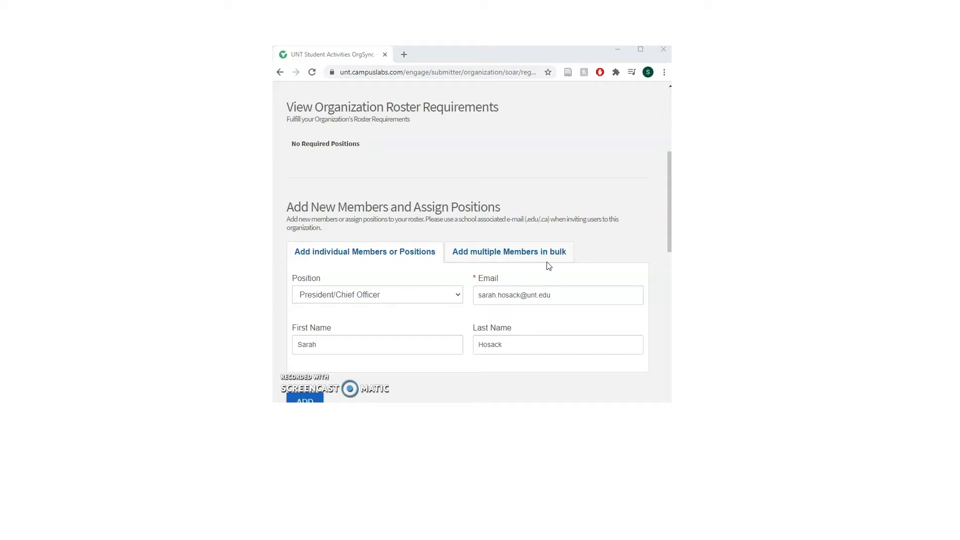
scroll(549, 266, "down", 1)
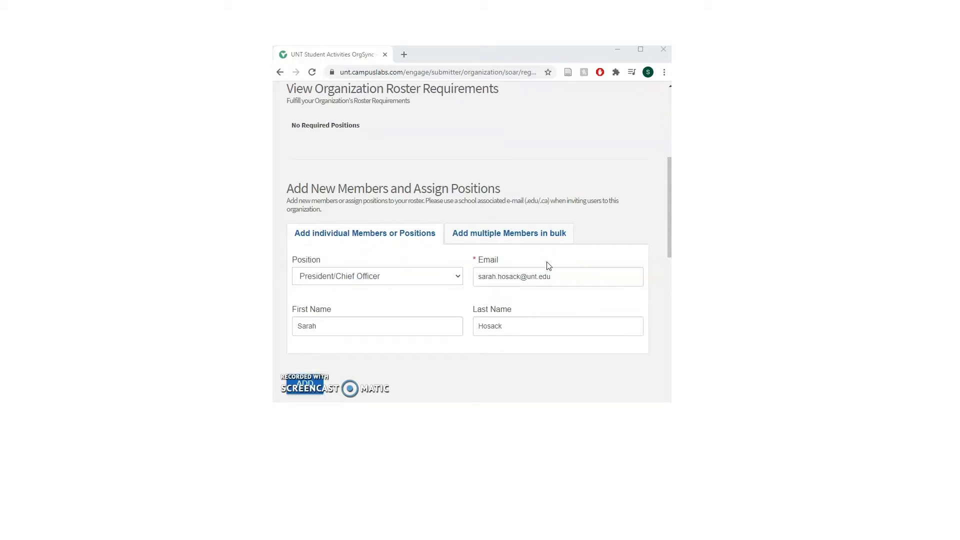
scroll(548, 266, "down", 1)
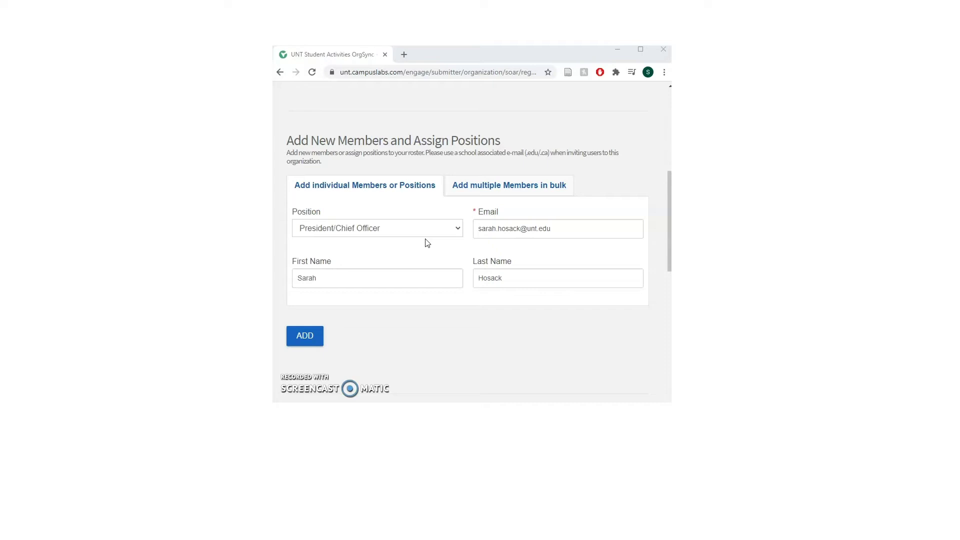
Check the available positions for an individual member, choose President/Chief Officer, and examine the form for adding multiple members in bulk
left_click(406, 227)
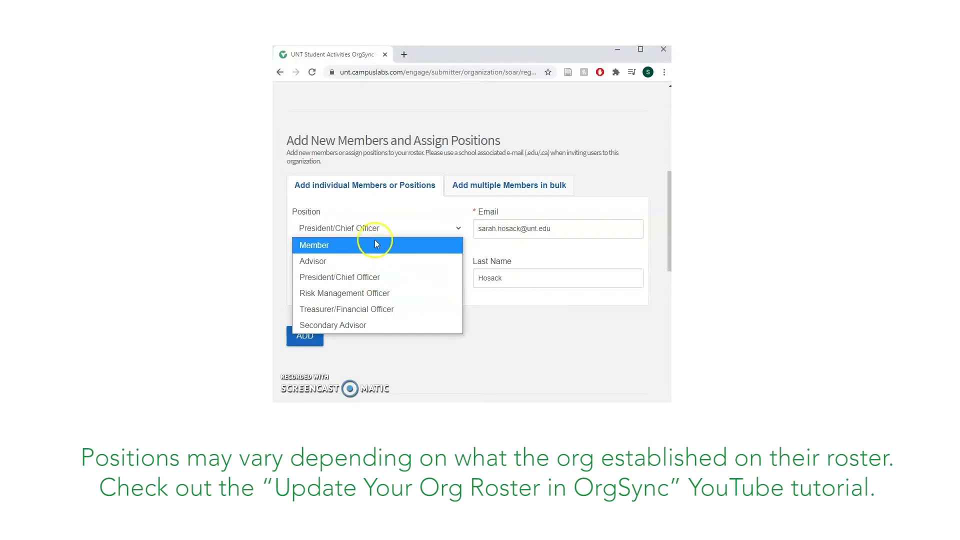
left_click(378, 278)
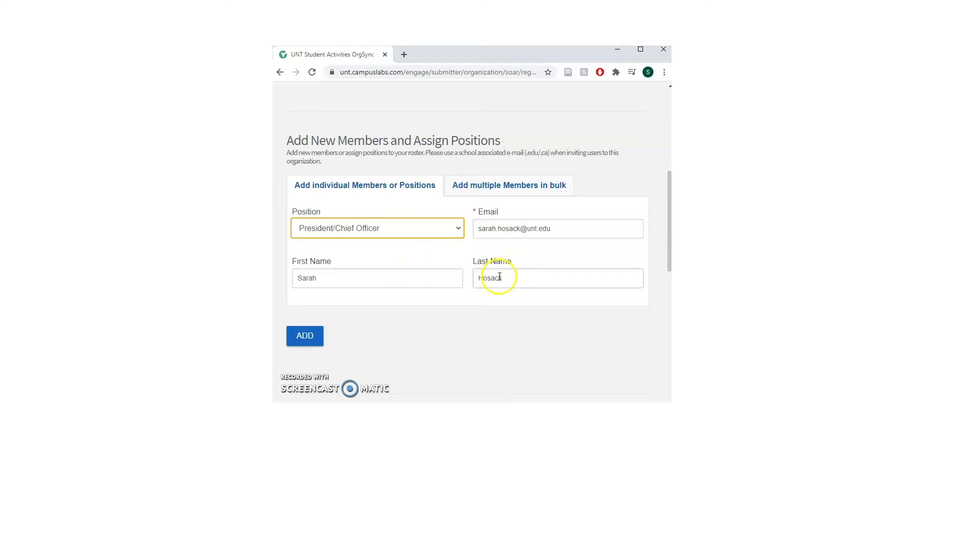
left_click(504, 189)
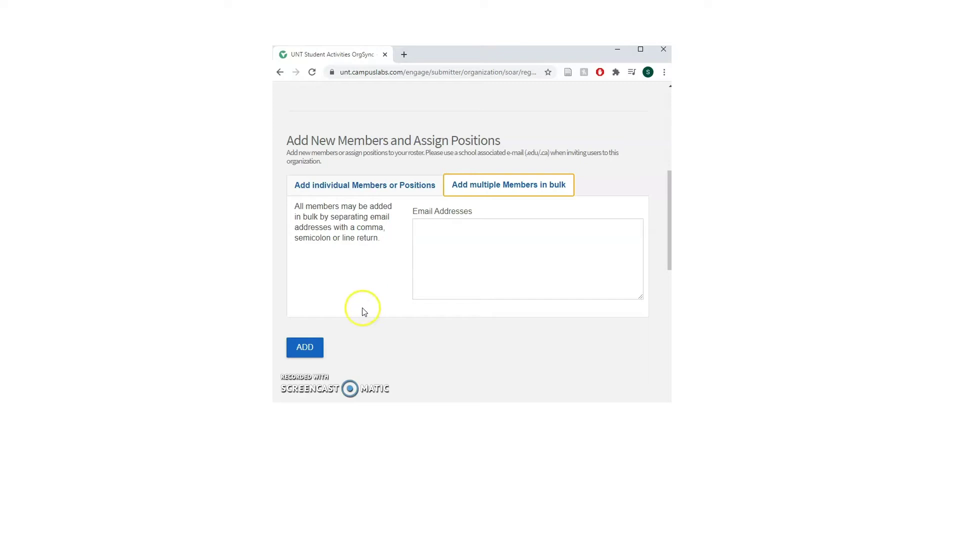
Review the roster table of current members and their assigned positions
scroll(393, 343, "down", 4)
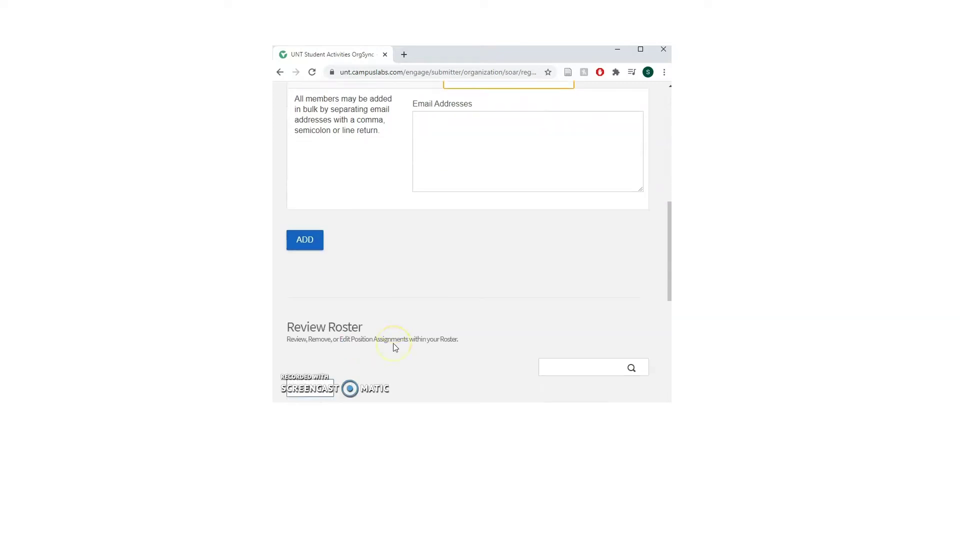
scroll(394, 344, "down", 3)
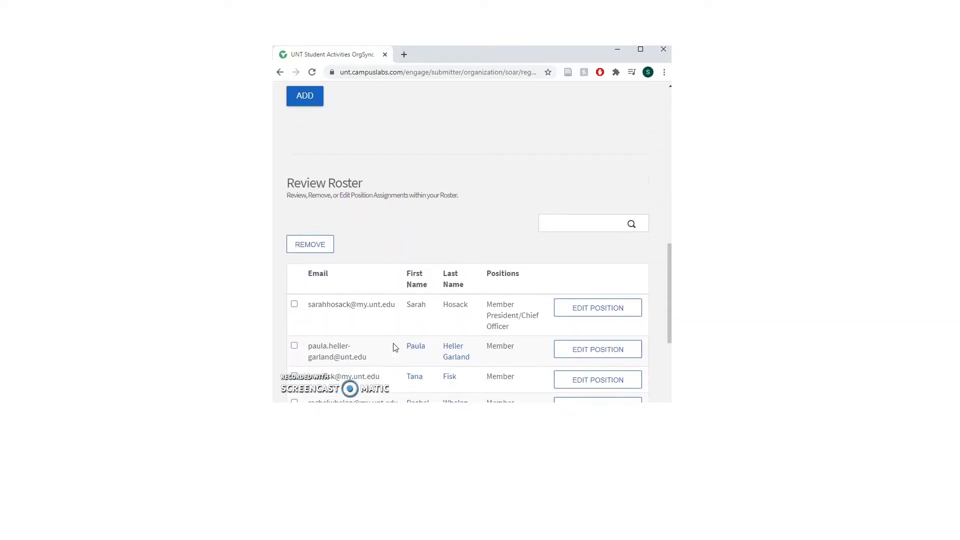
scroll(393, 343, "down", 2)
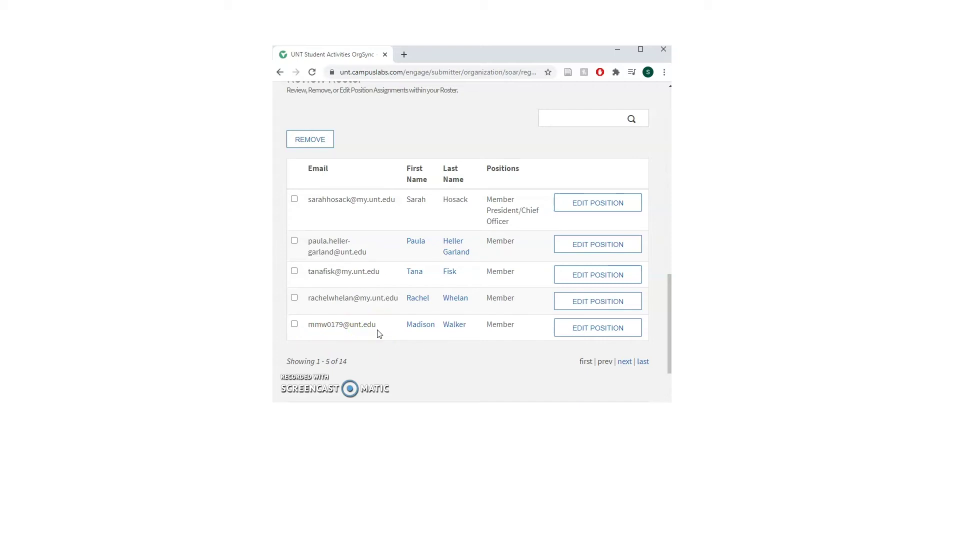
scroll(378, 334, "down", 1)
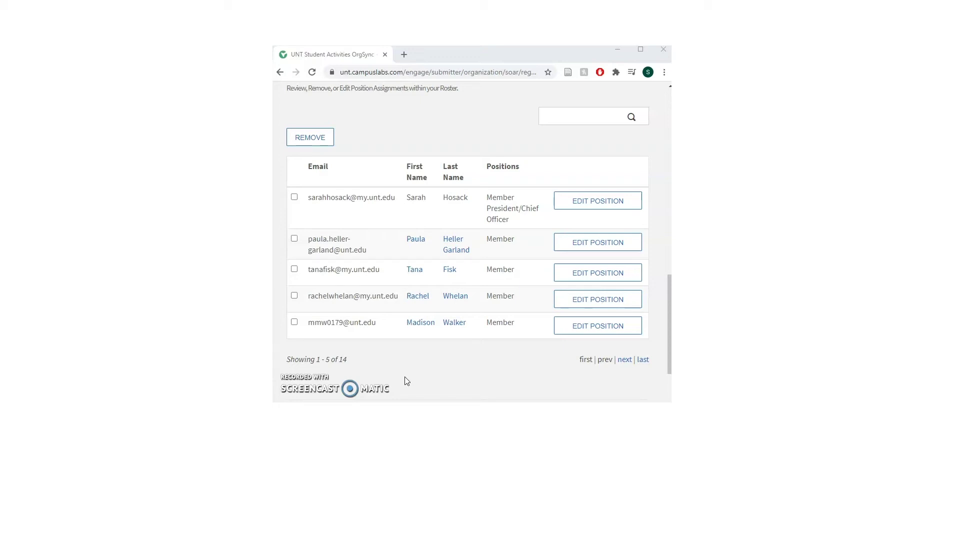
Inspect the position assignment options for the second member on the roster and close them without saving
left_click(604, 247)
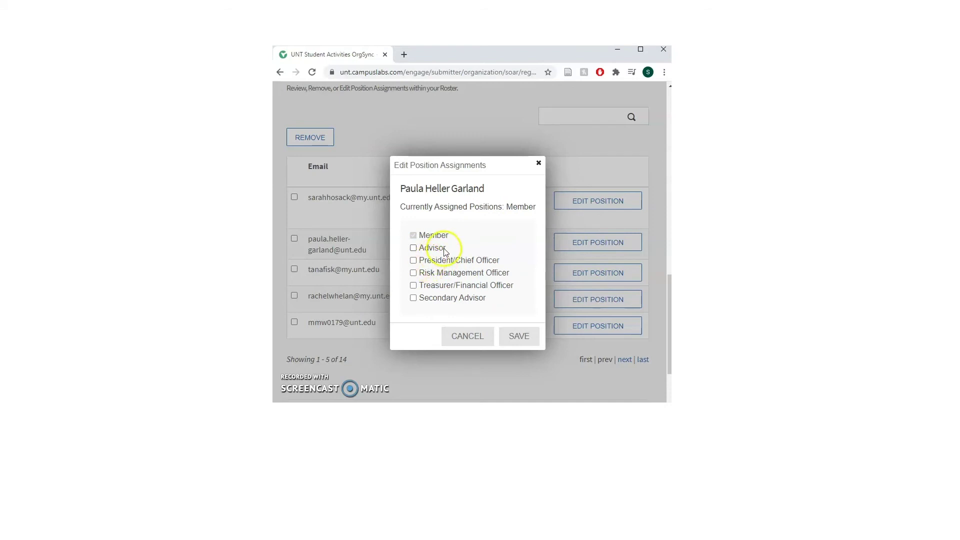
left_click(479, 336)
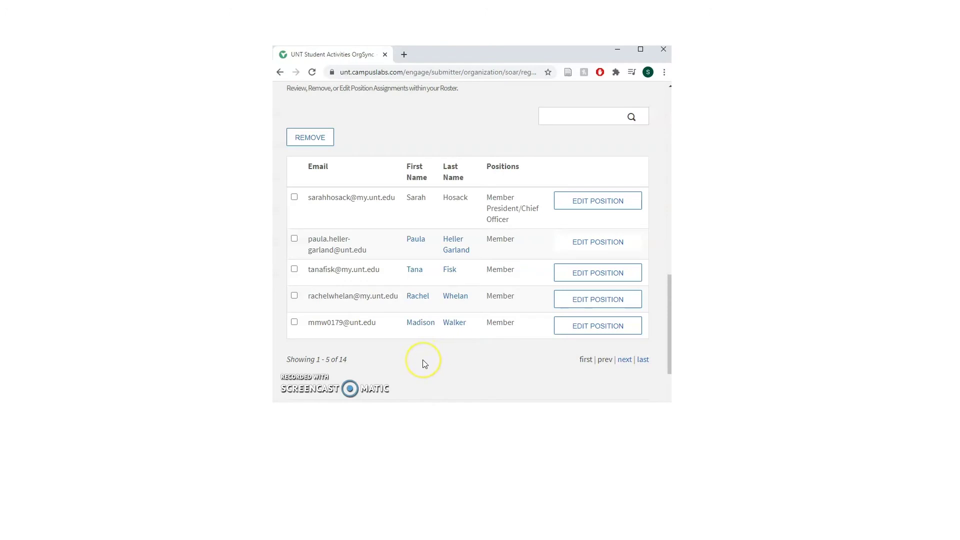
scroll(426, 360, "down", 1)
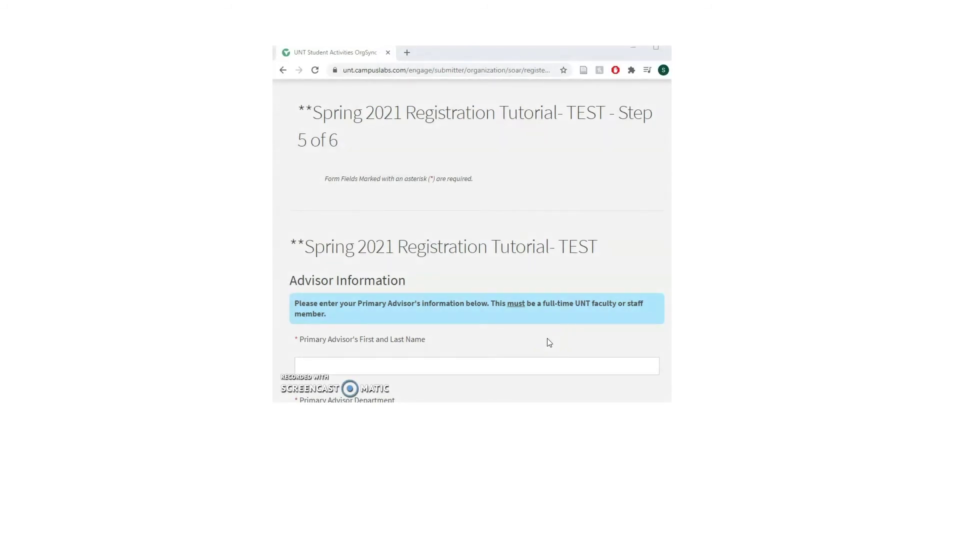
Review the required Primary Advisor fields for name, department, phone number and UNT email address in step 5
scroll(549, 342, "down", 1)
scroll(549, 342, "down", 2)
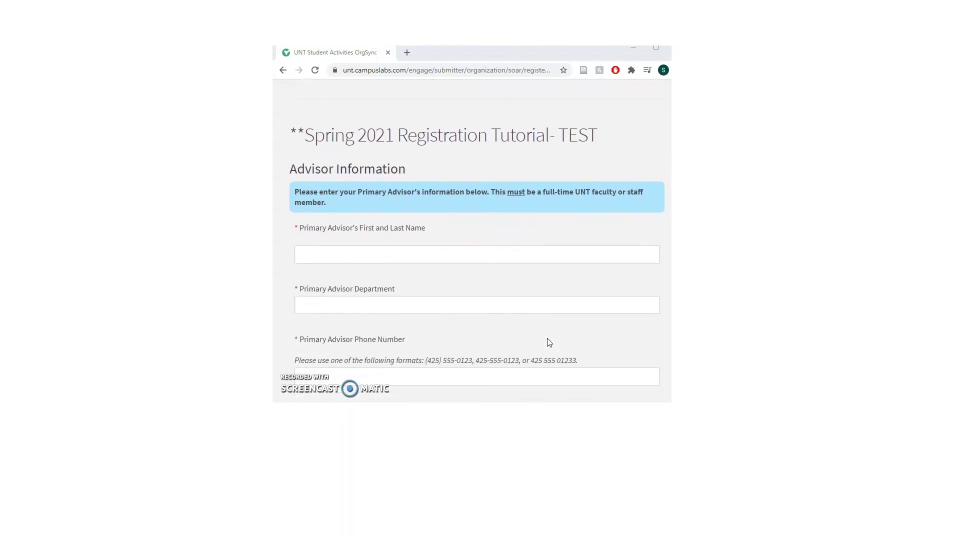
scroll(550, 343, "down", 1)
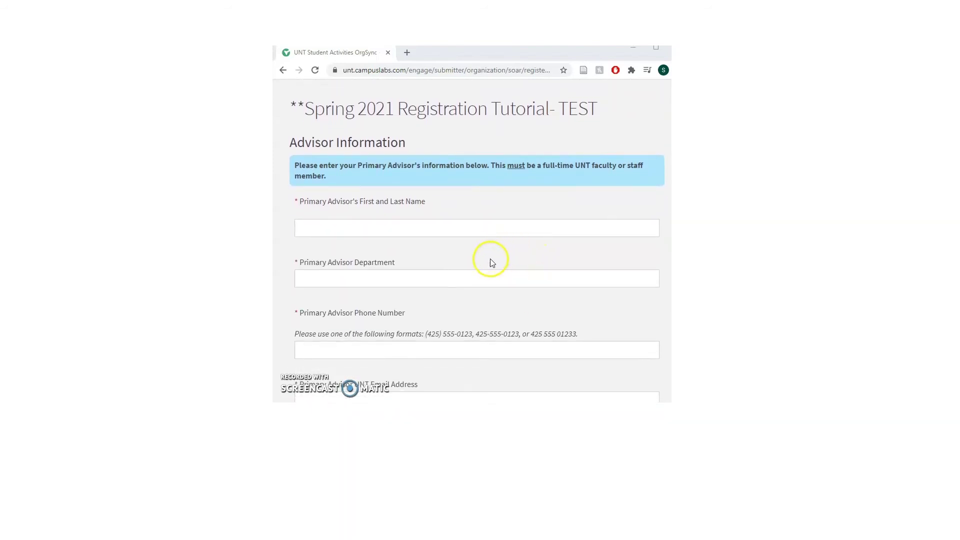
scroll(476, 292, "down", 1)
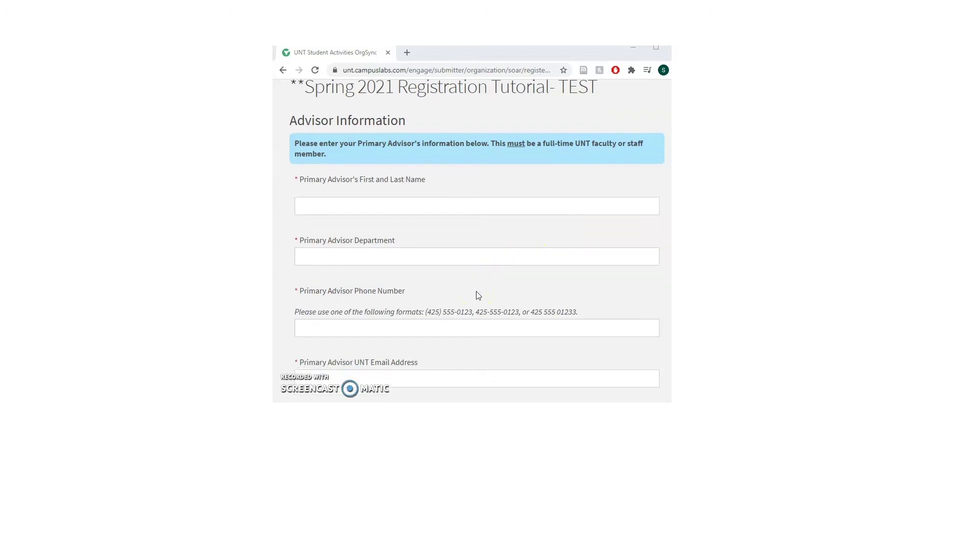
scroll(476, 295, "down", 1)
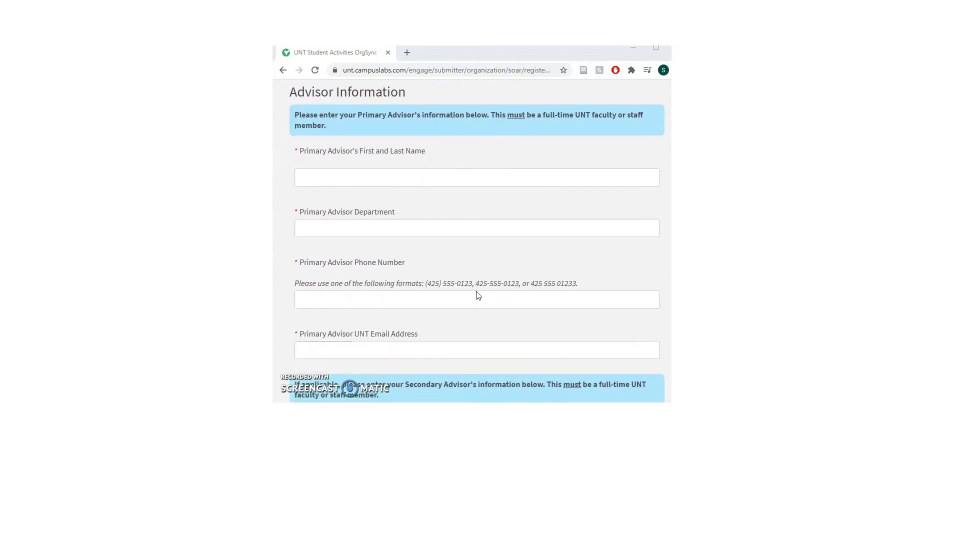
scroll(477, 295, "down", 1)
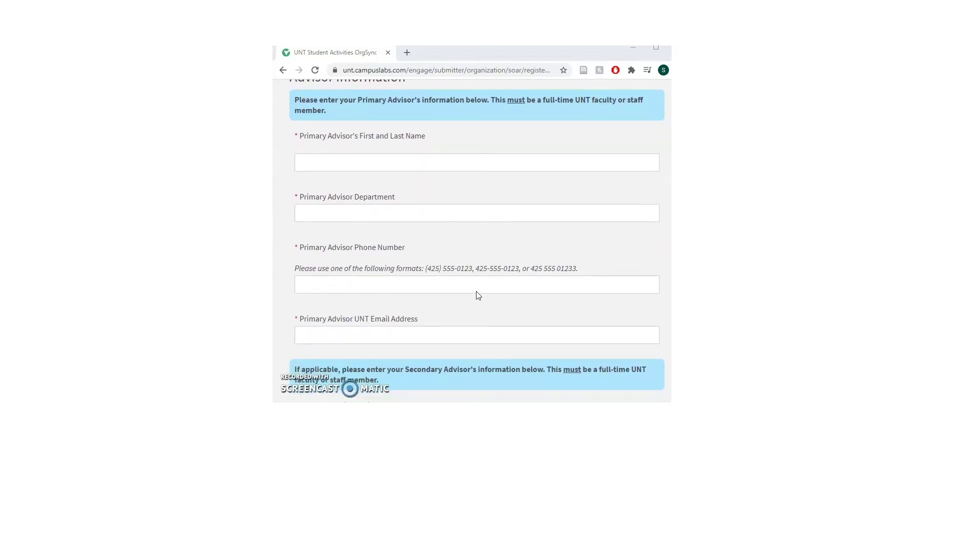
scroll(477, 291, "up", 1)
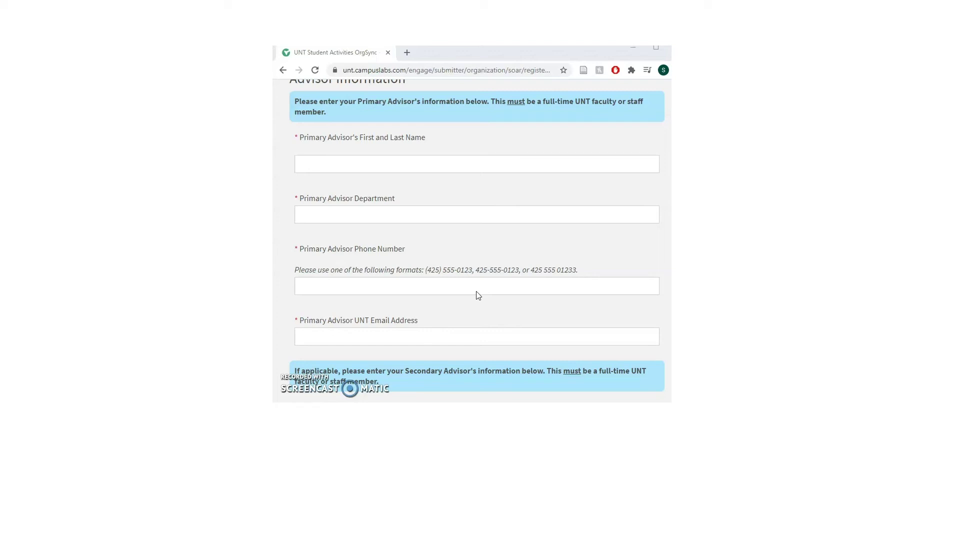
Review the optional Secondary Advisor fields for name, department, phone number and UNT email address
scroll(476, 292, "down", 3)
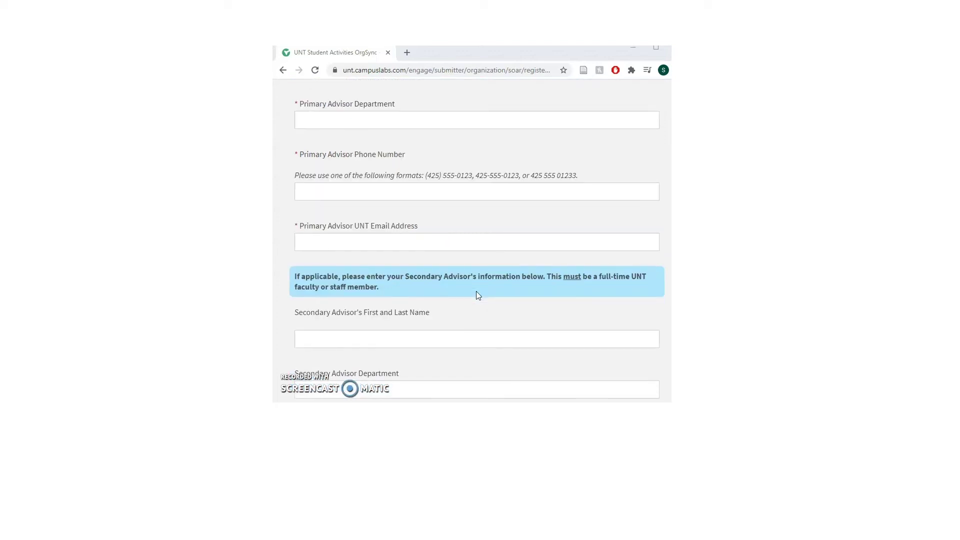
scroll(478, 295, "down", 1)
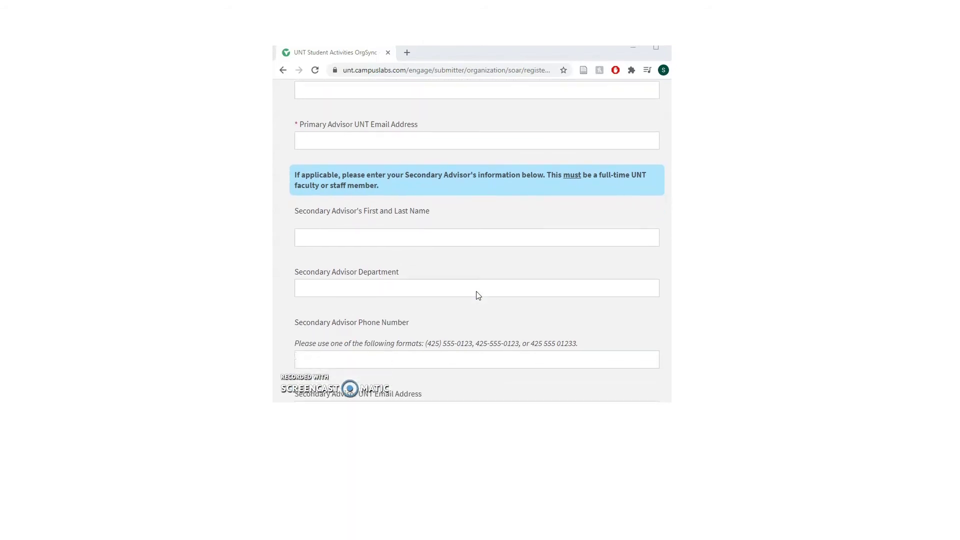
scroll(477, 292, "down", 1)
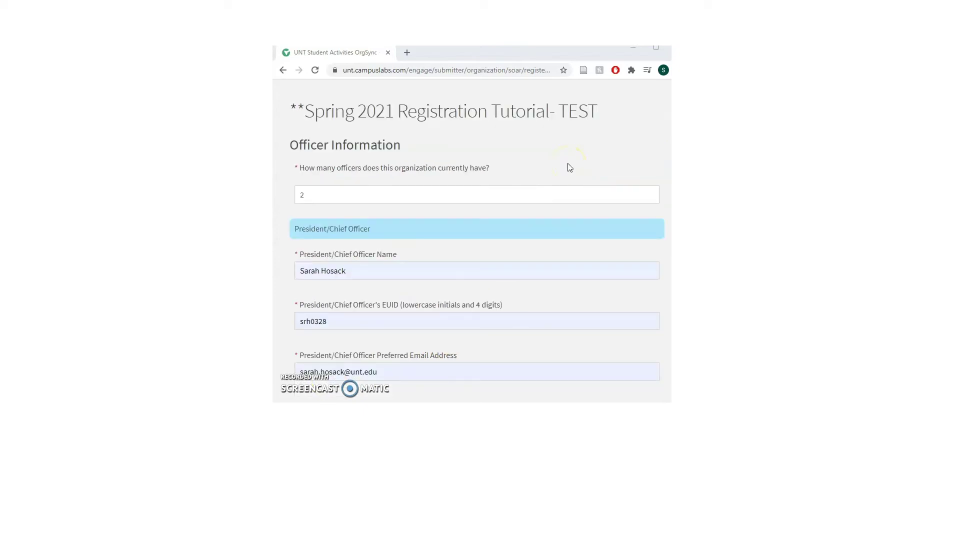
Review the number of current officers and the President/Chief Officer's name, EUID, preferred email and phone number
scroll(571, 168, "up", 1)
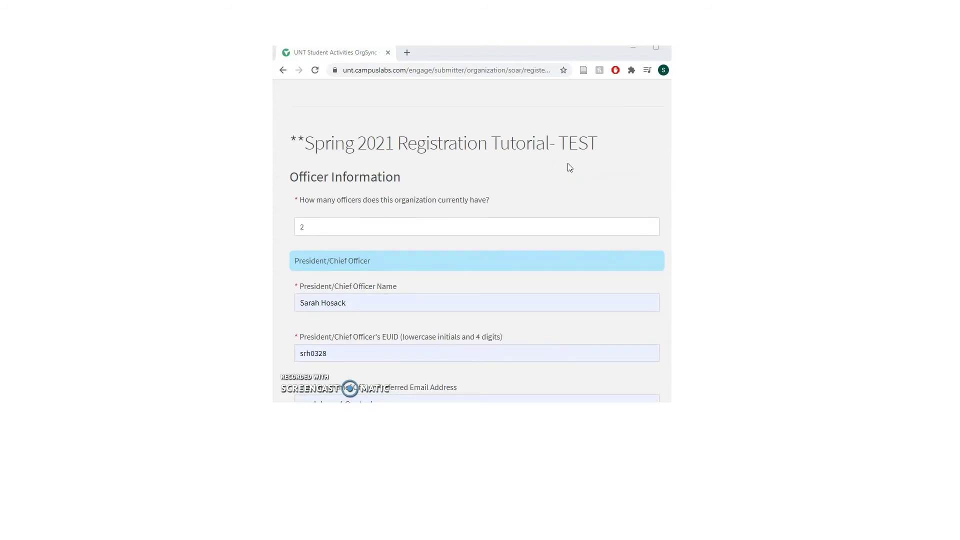
scroll(569, 167, "down", 1)
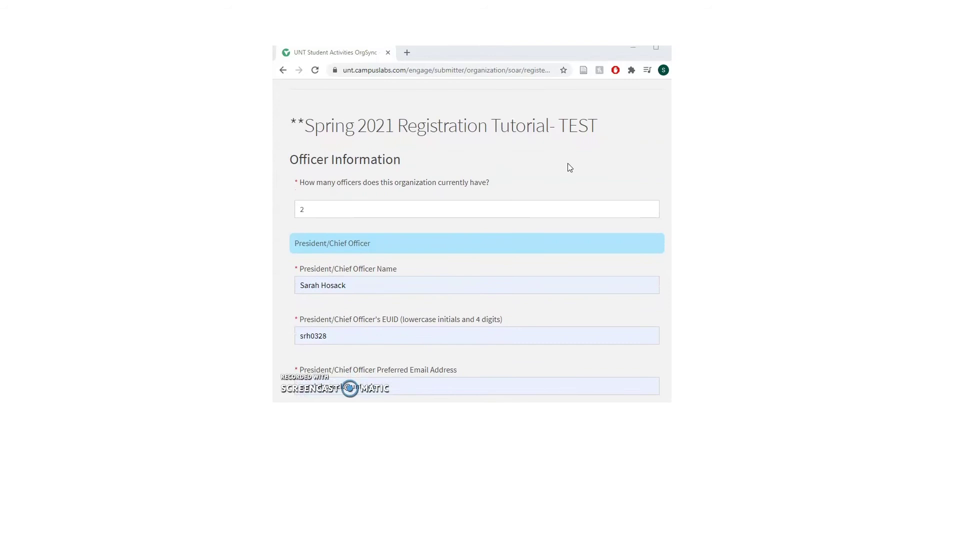
left_click(354, 211)
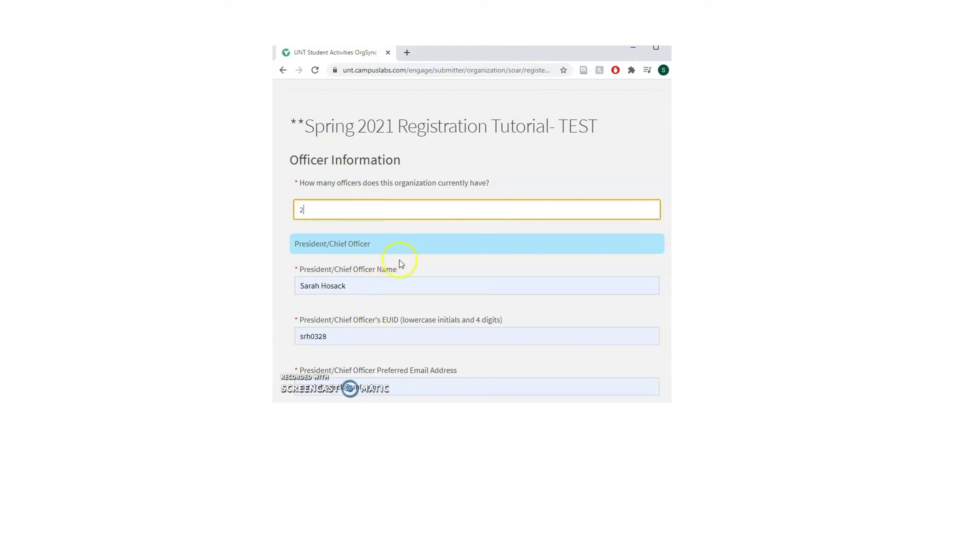
scroll(439, 259, "down", 2)
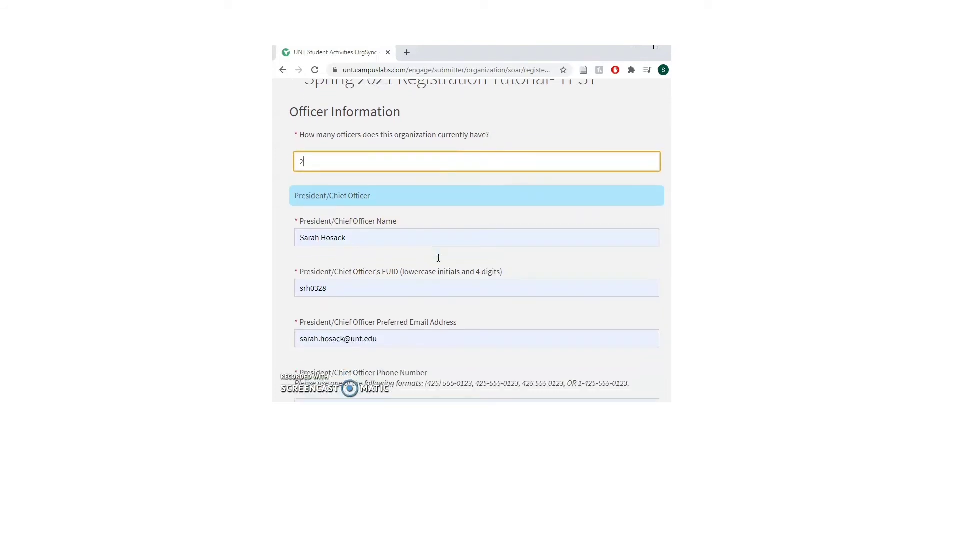
scroll(439, 258, "down", 1)
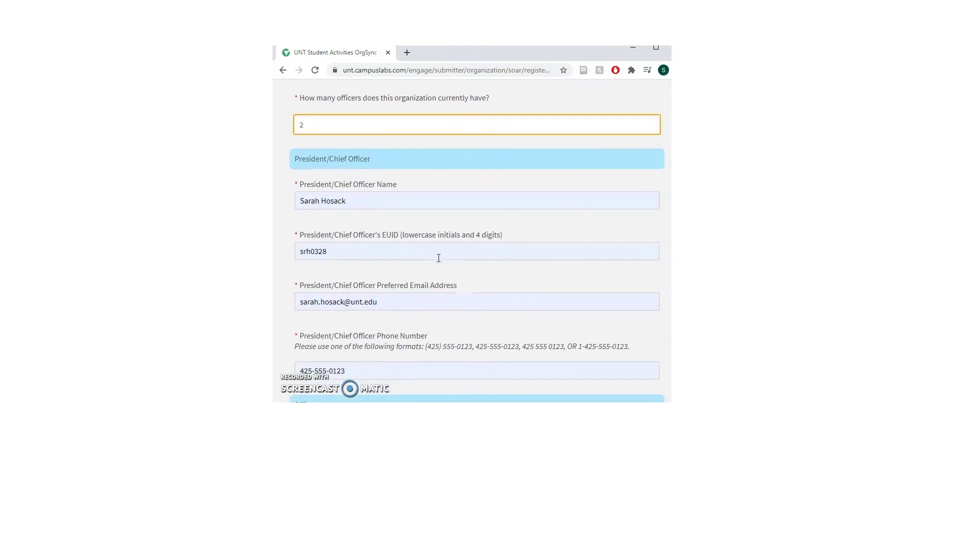
scroll(438, 259, "down", 1)
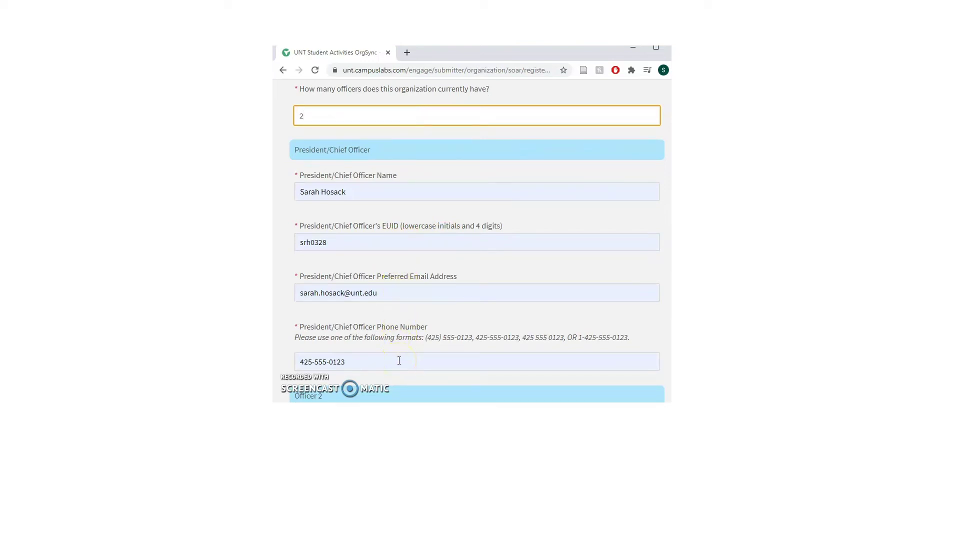
Review the Officer 2 section, covering the second contact's name, EUID, title, preferred email and phone number
scroll(399, 361, "down", 4)
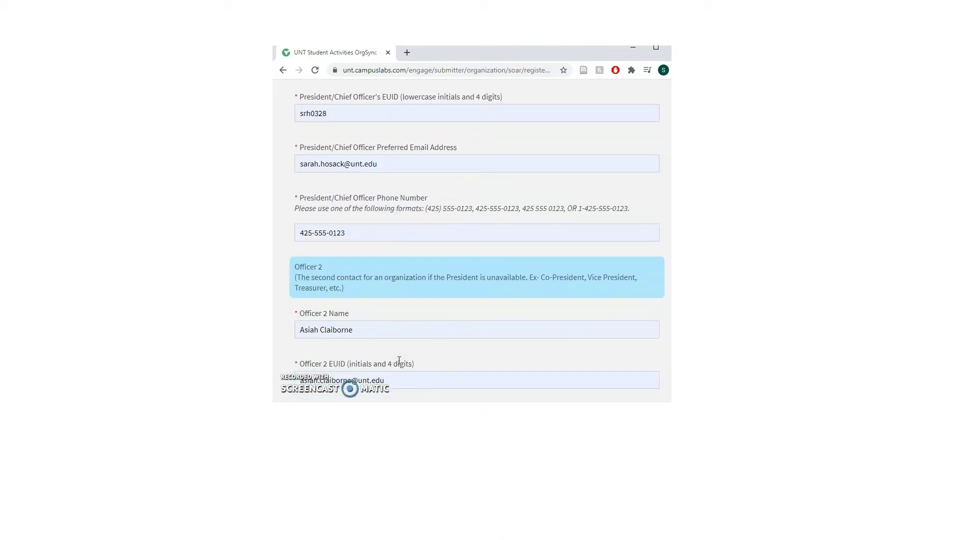
scroll(399, 361, "down", 2)
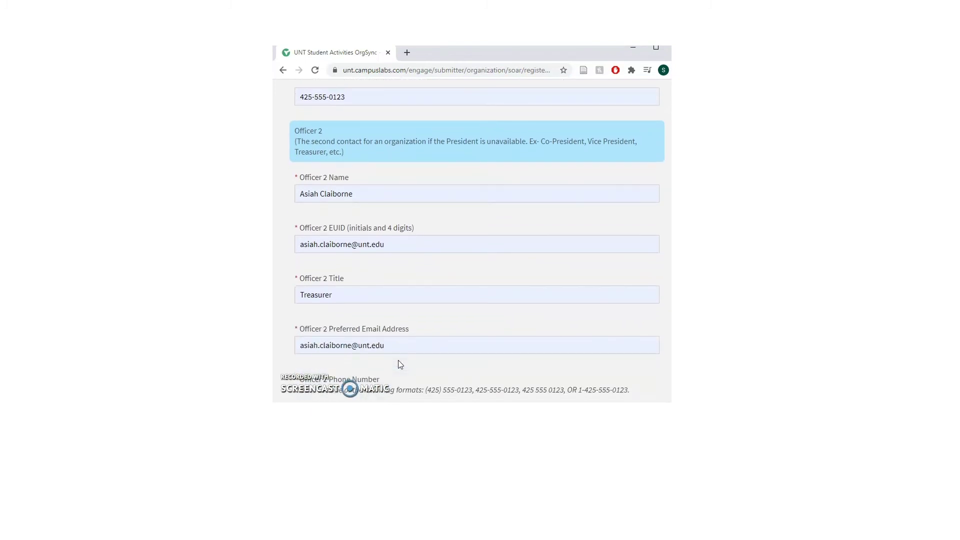
scroll(399, 361, "down", 1)
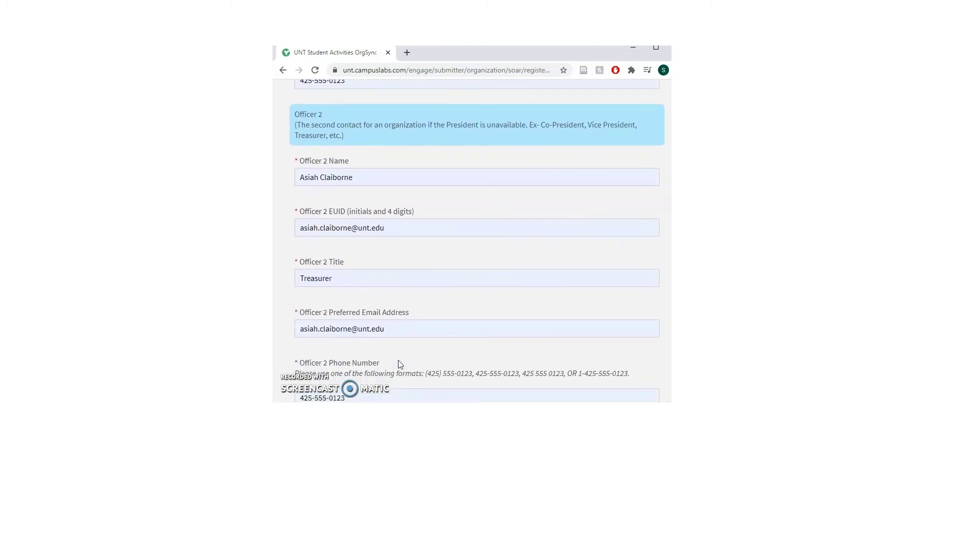
scroll(398, 360, "down", 1)
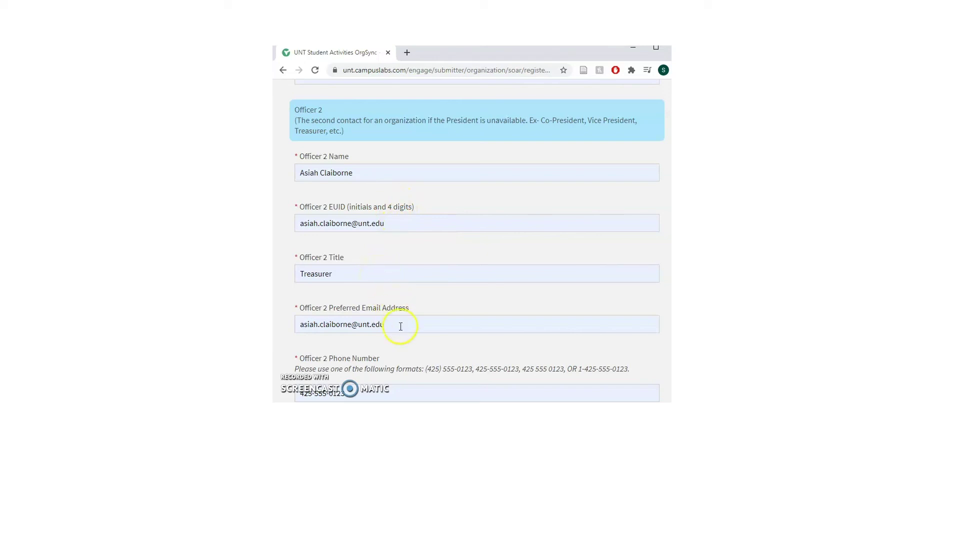
scroll(404, 331, "down", 1)
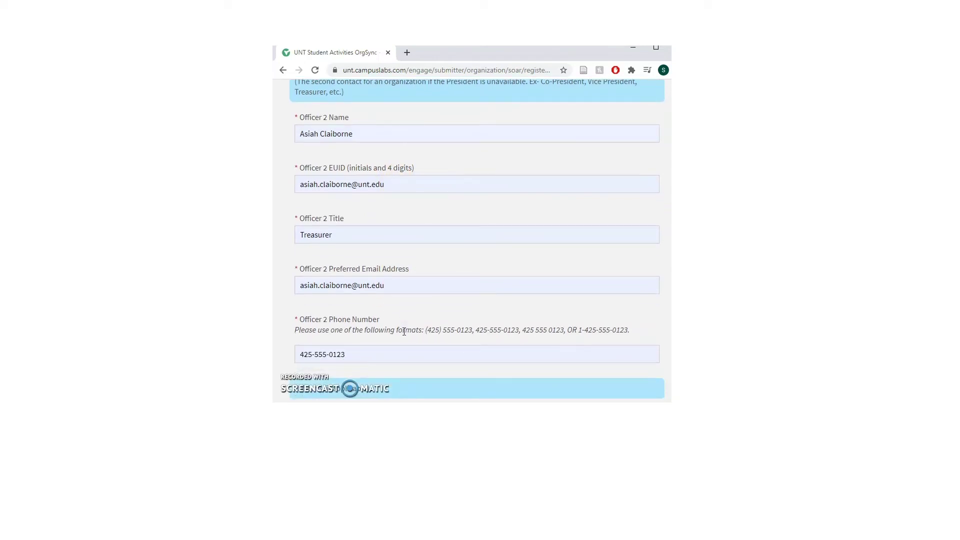
Review the optional Officer 3 through Officer 18 sections for name, EUID, title and preferred email address
scroll(404, 331, "down", 4)
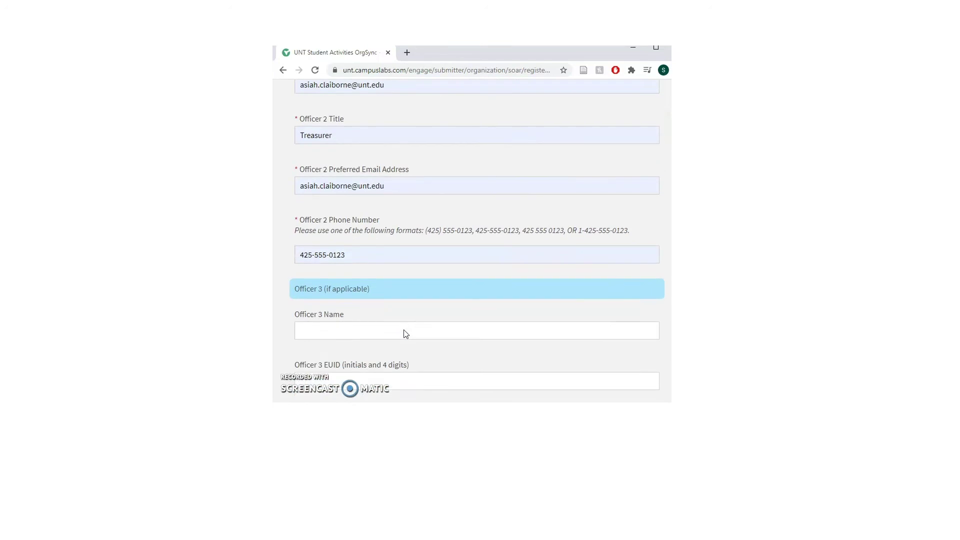
scroll(404, 330, "down", 1)
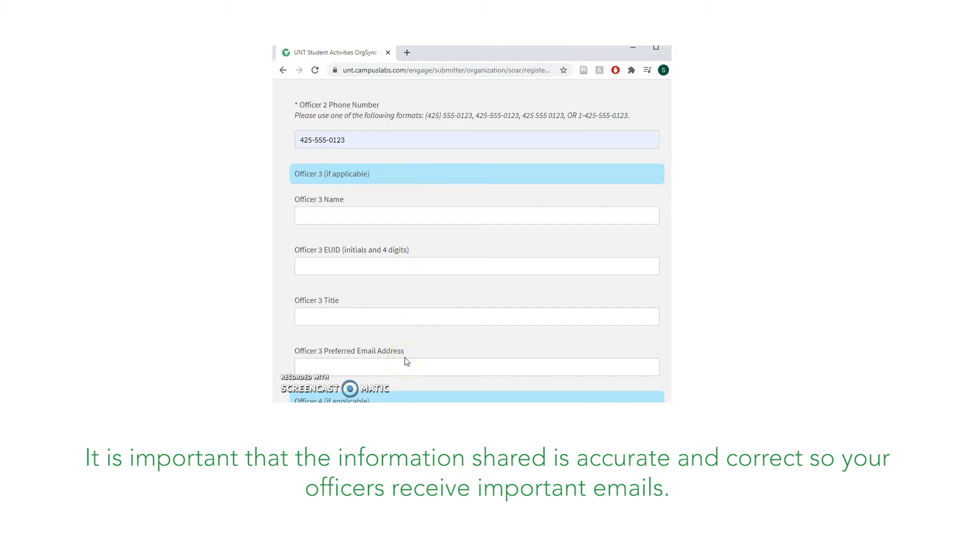
scroll(405, 358, "down", 3)
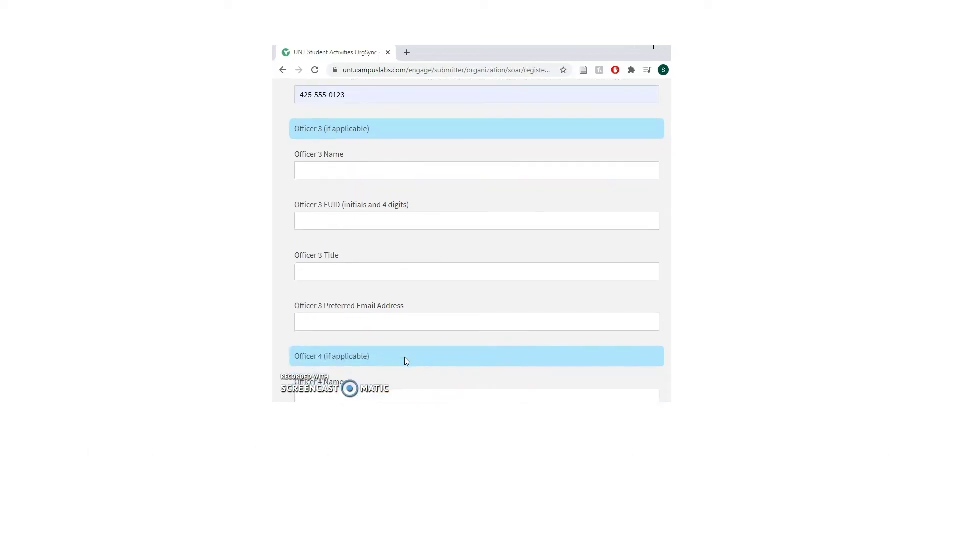
scroll(405, 357, "down", 20)
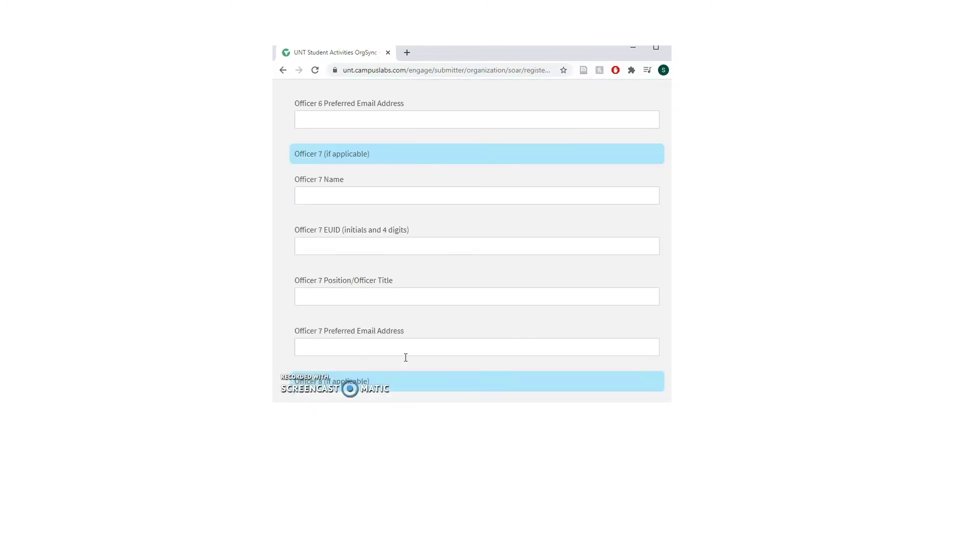
scroll(405, 358, "down", 10)
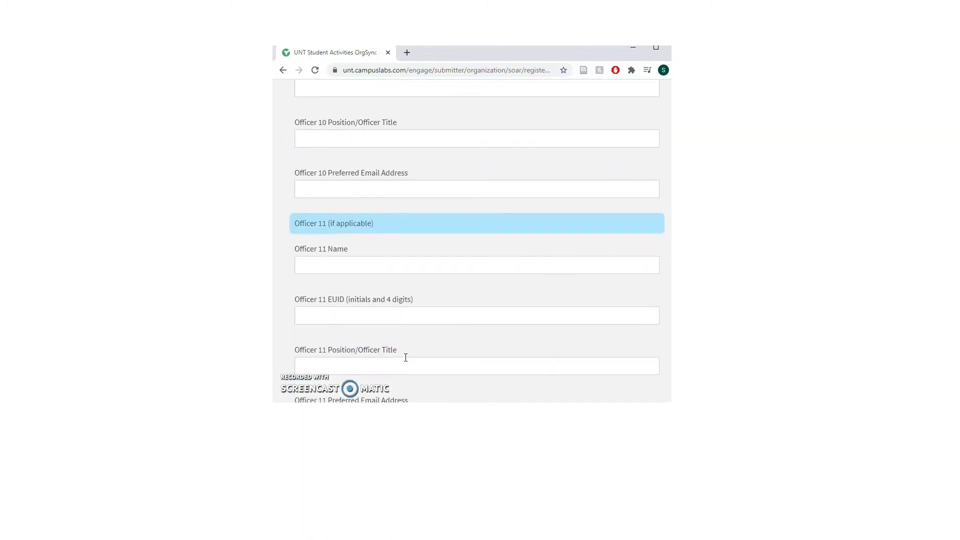
scroll(405, 357, "down", 19)
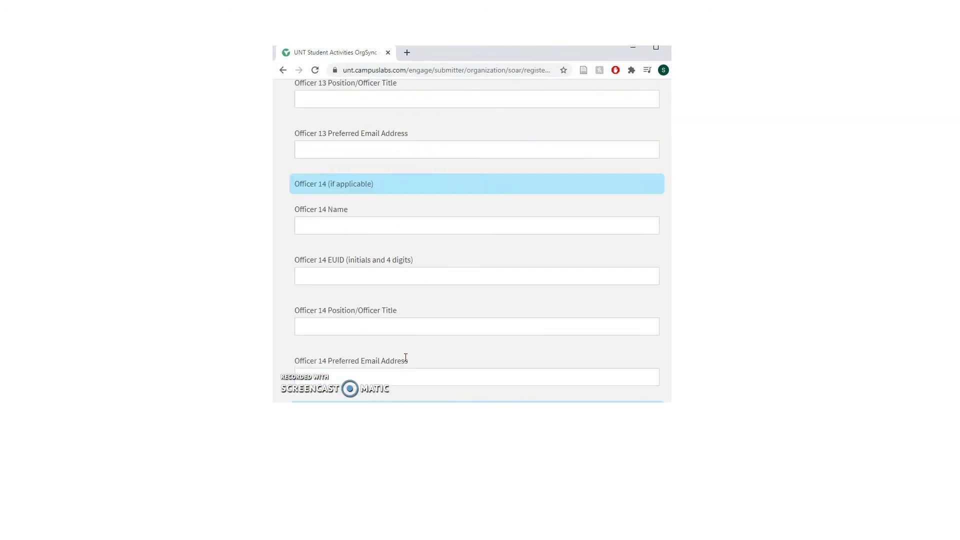
scroll(407, 361, "down", 16)
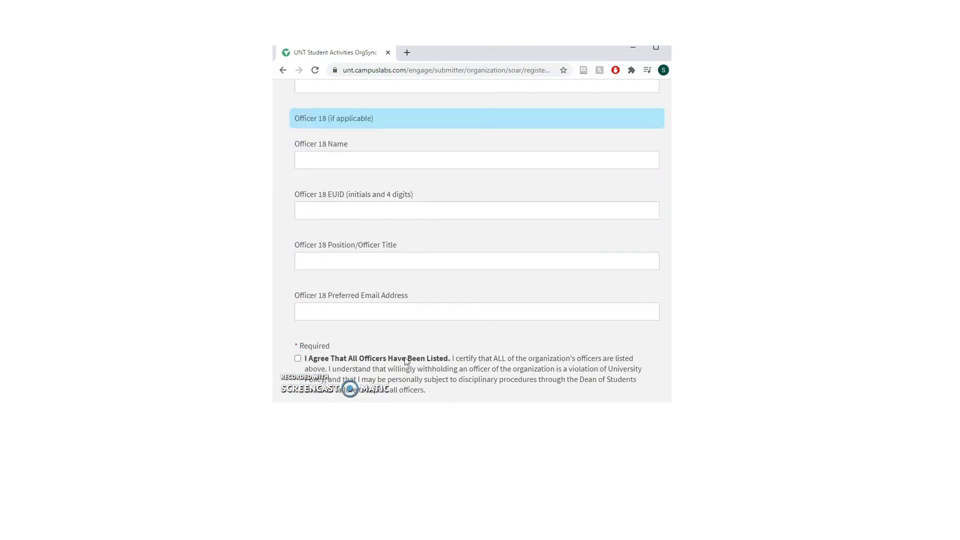
Agree that all officers have been listed and each officer's information is included, and continue to Org Information
left_click(298, 215)
left_click(298, 294)
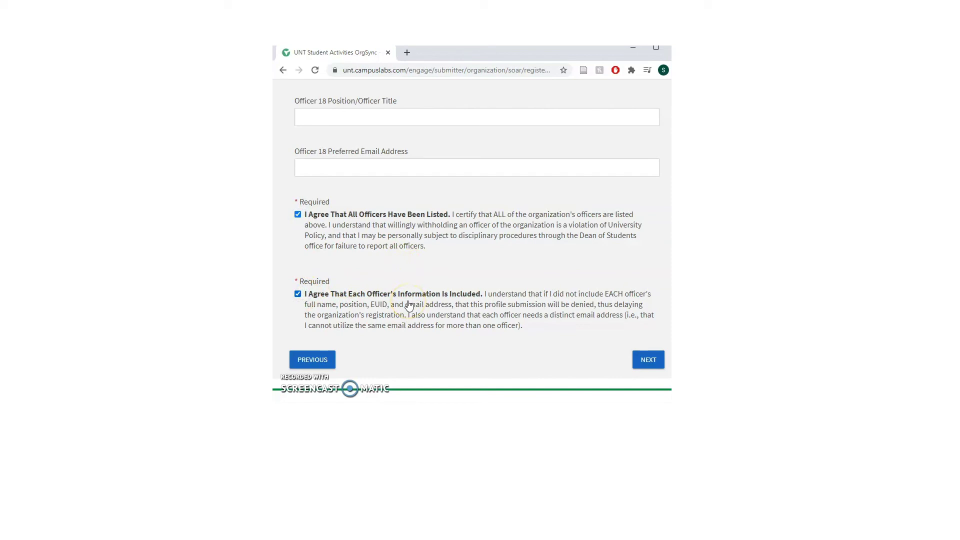
left_click(312, 360)
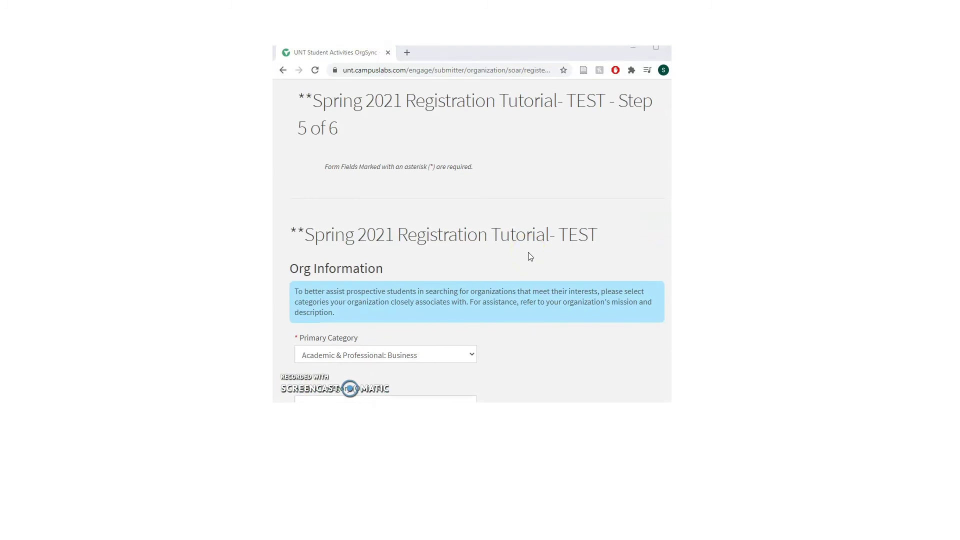
Select Academic & Professional: Business as the organization's primary category
scroll(531, 257, "down", 1)
scroll(531, 256, "down", 1)
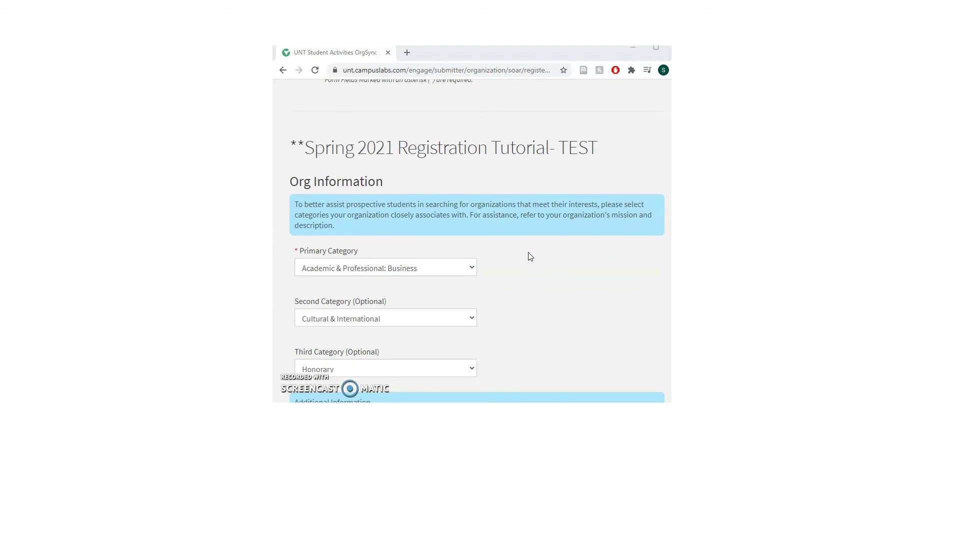
left_click(420, 270)
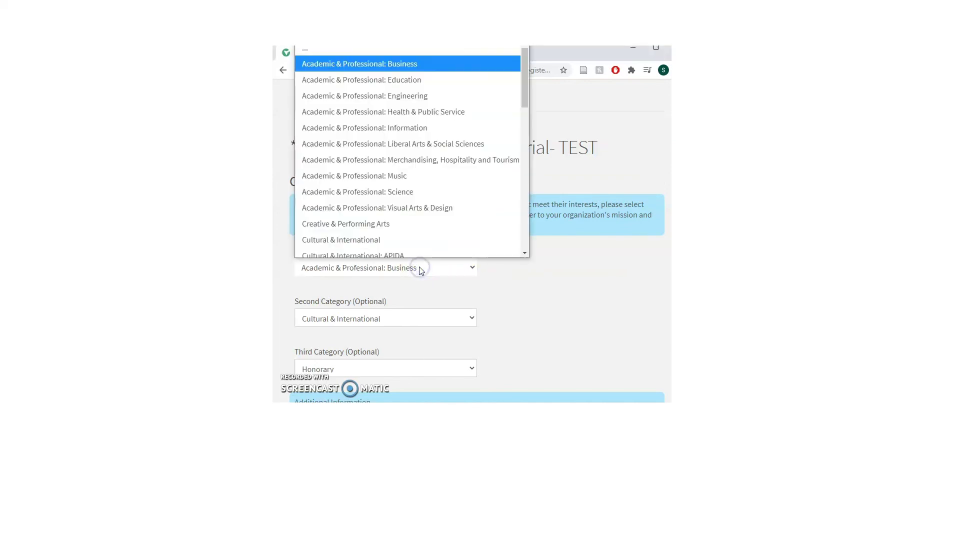
left_click(403, 64)
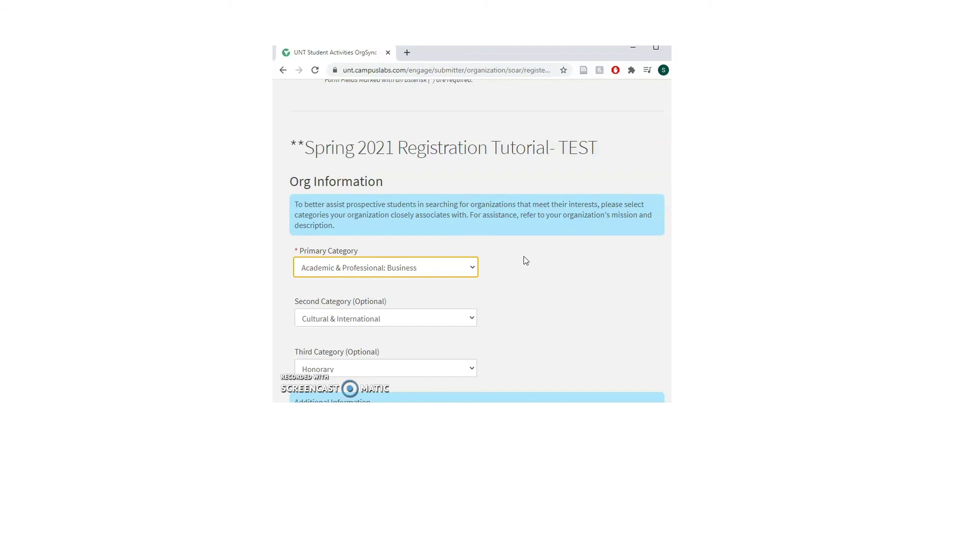
Check the optional categories, bank account type and month new officers take office, and continue to the Terms and Conditions Agreement
scroll(524, 260, "down", 1)
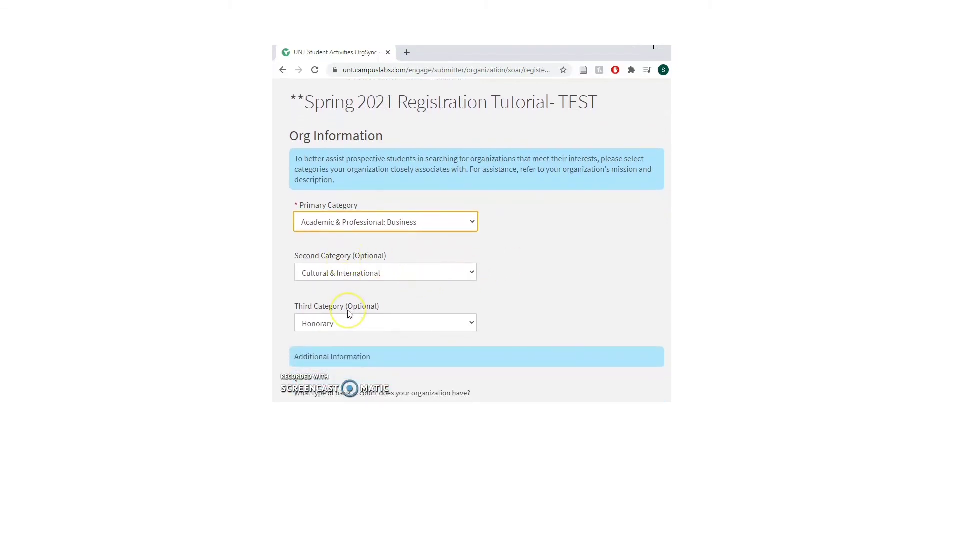
scroll(548, 275, "down", 3)
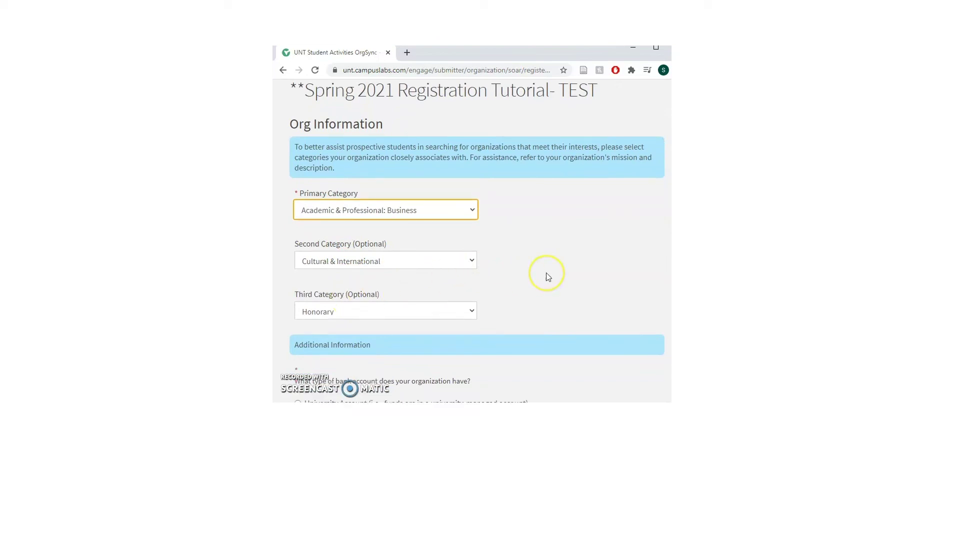
scroll(548, 277, "down", 2)
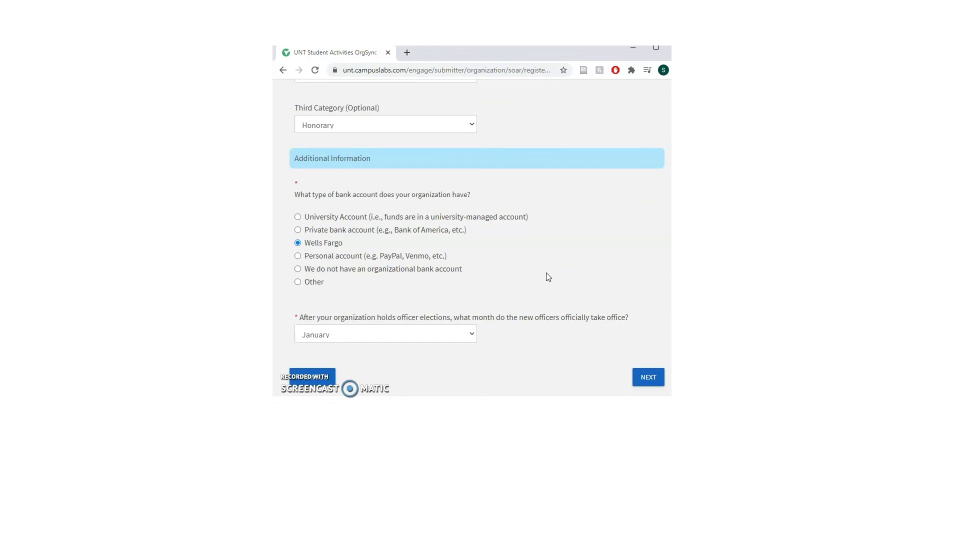
left_click(368, 275)
left_click(366, 340)
left_click(650, 379)
left_click(535, 299)
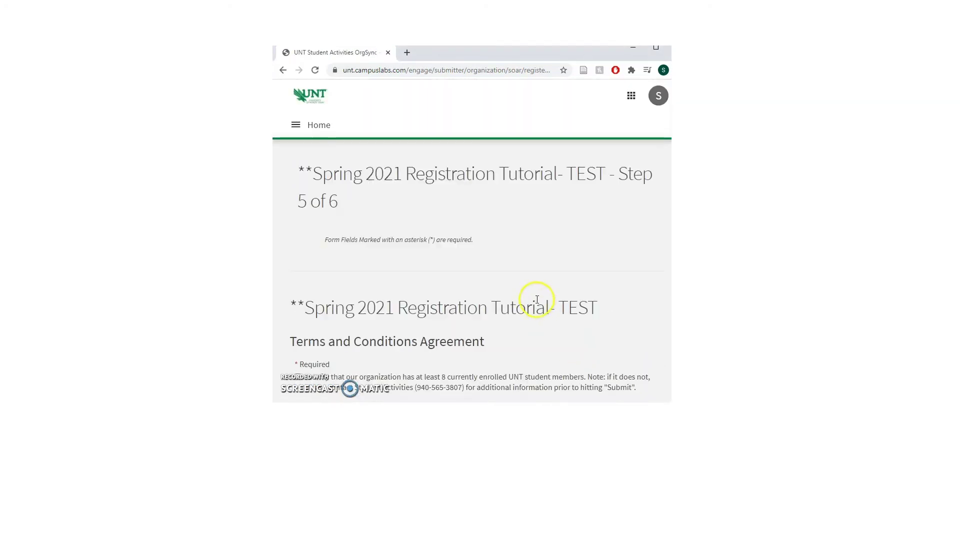
Agree to the required statements on the 8-member minimum, reporting organization changes, Student Org Orientation and the University's non-endorsement
scroll(536, 300, "down", 4)
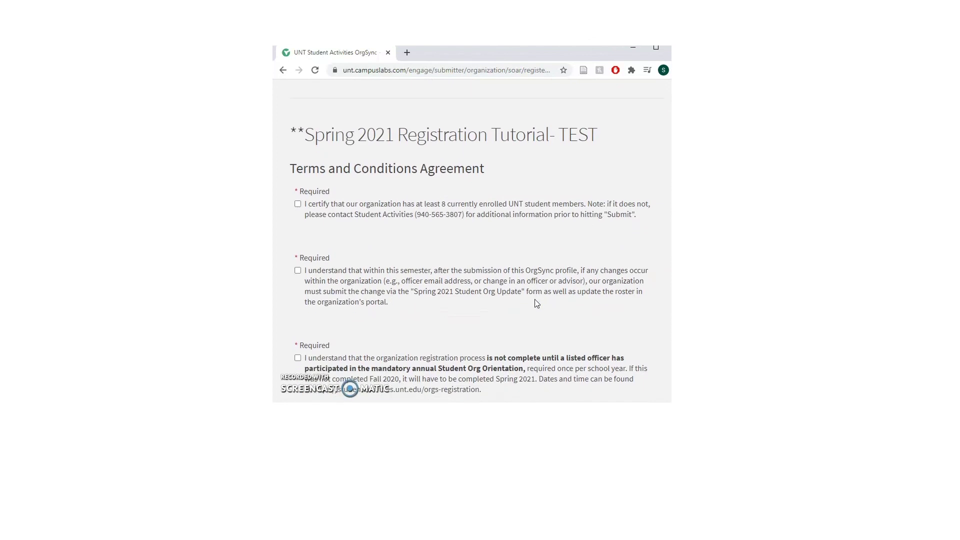
scroll(536, 304, "down", 1)
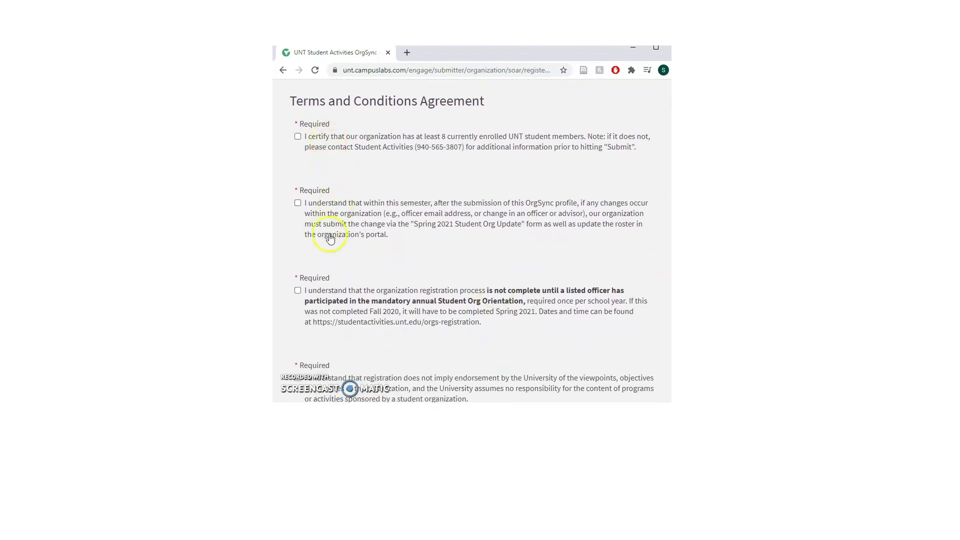
left_click(298, 138)
left_click(298, 207)
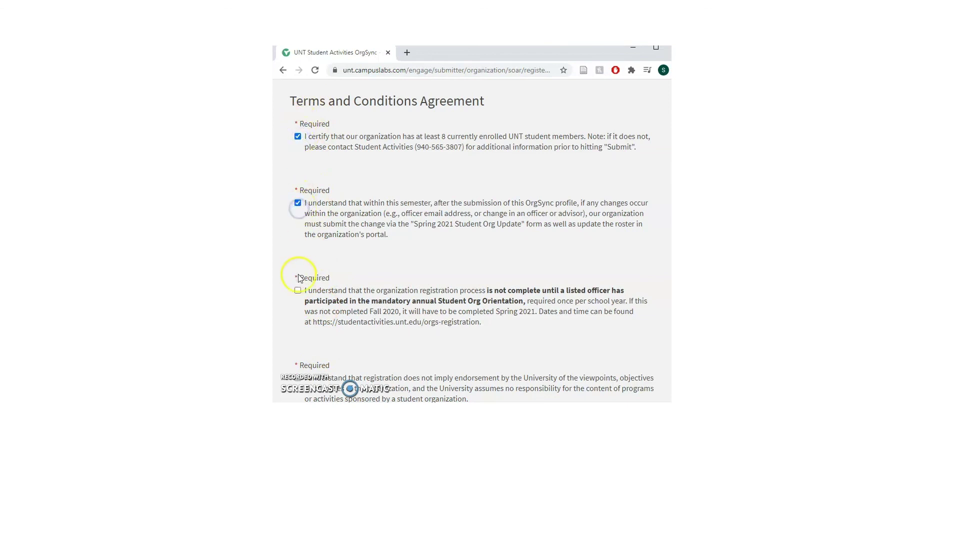
left_click(298, 290)
scroll(299, 294, "down", 2)
left_click(299, 295)
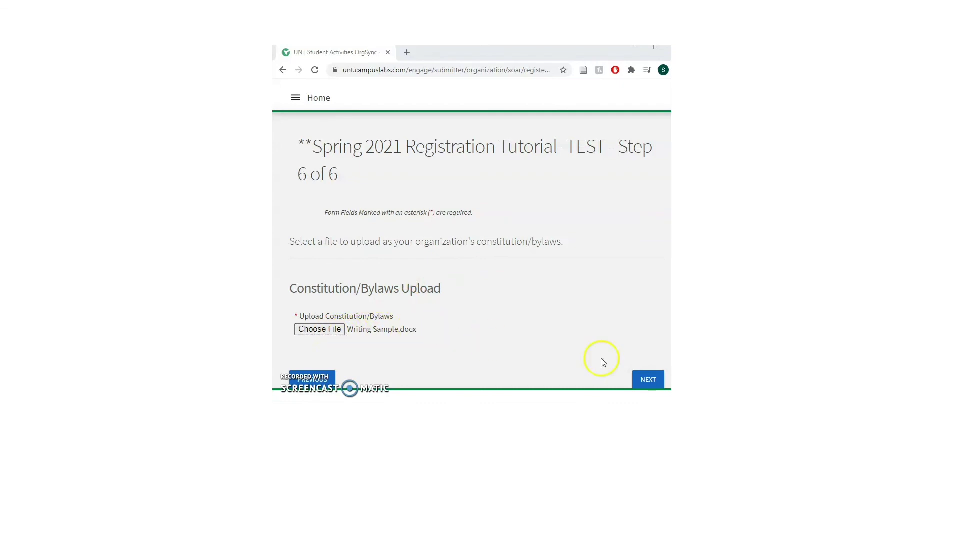
Continue with Writing Sample.docx as the constitution/bylaws file and review the submission's list of completed sections
left_click(641, 379)
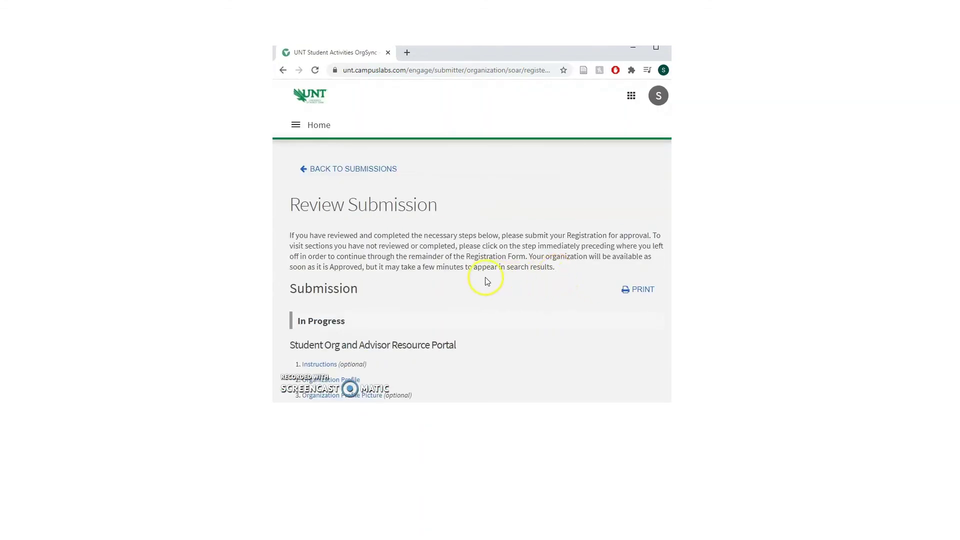
scroll(488, 282, "down", 3)
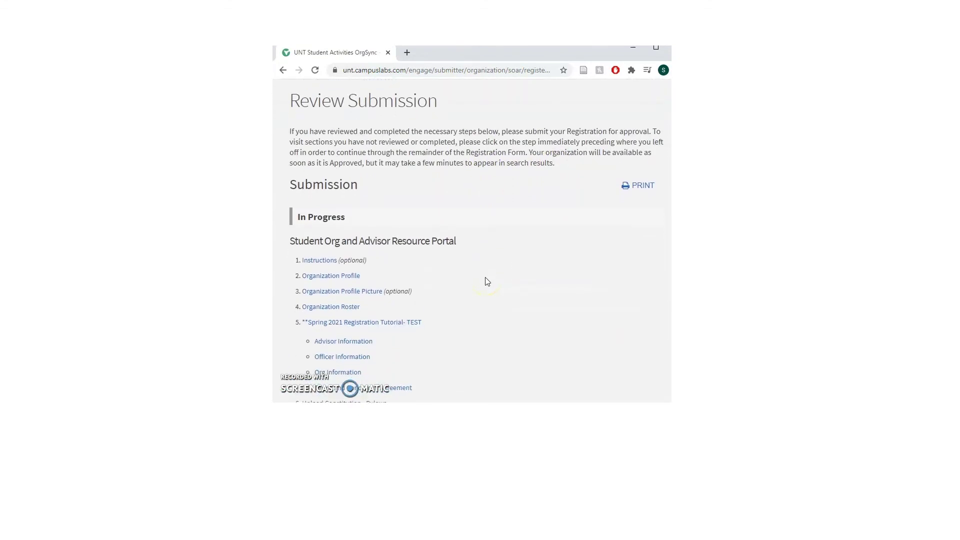
scroll(487, 281, "down", 1)
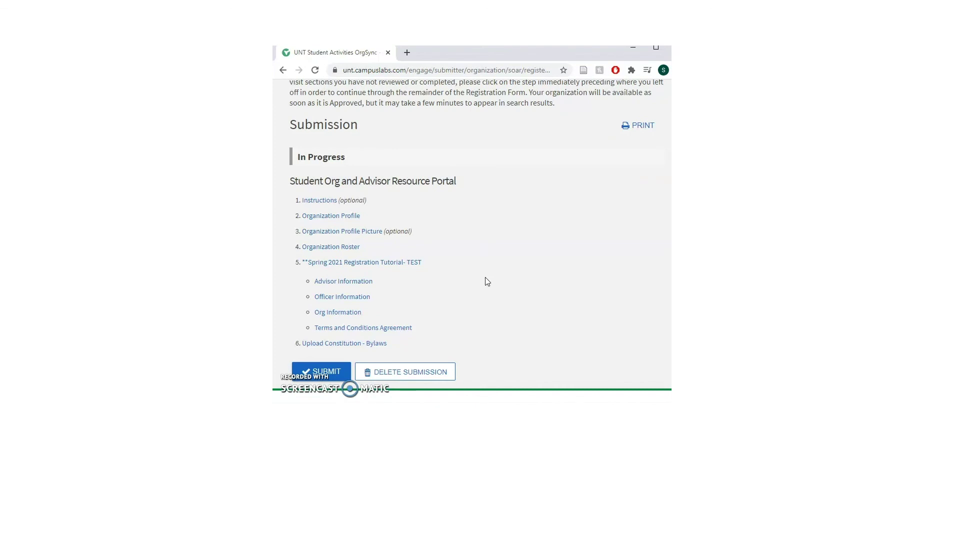